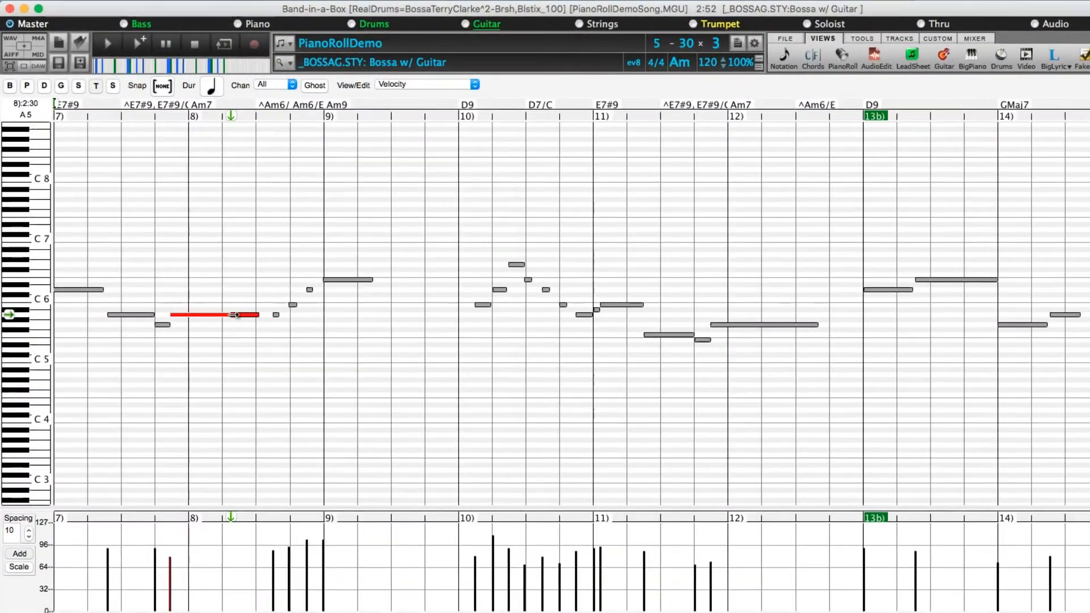
- Shorten the long A5 note crossing bar 8, raise it to B5, and reshape the note velocities across bars 10 and 11
left_click_drag(234, 314, 196, 305)
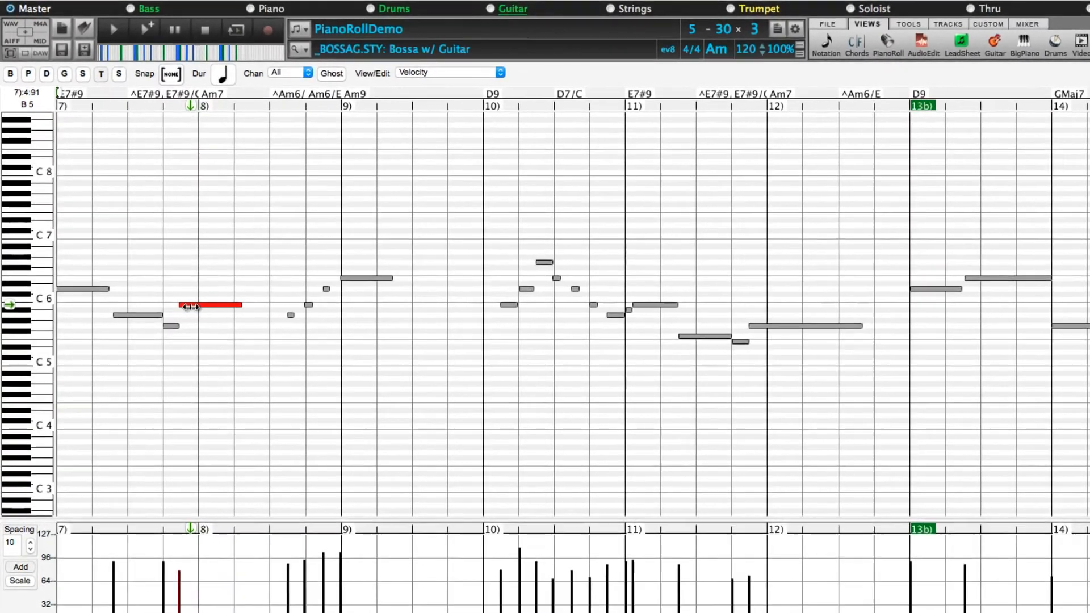
left_click_drag(484, 535, 602, 518)
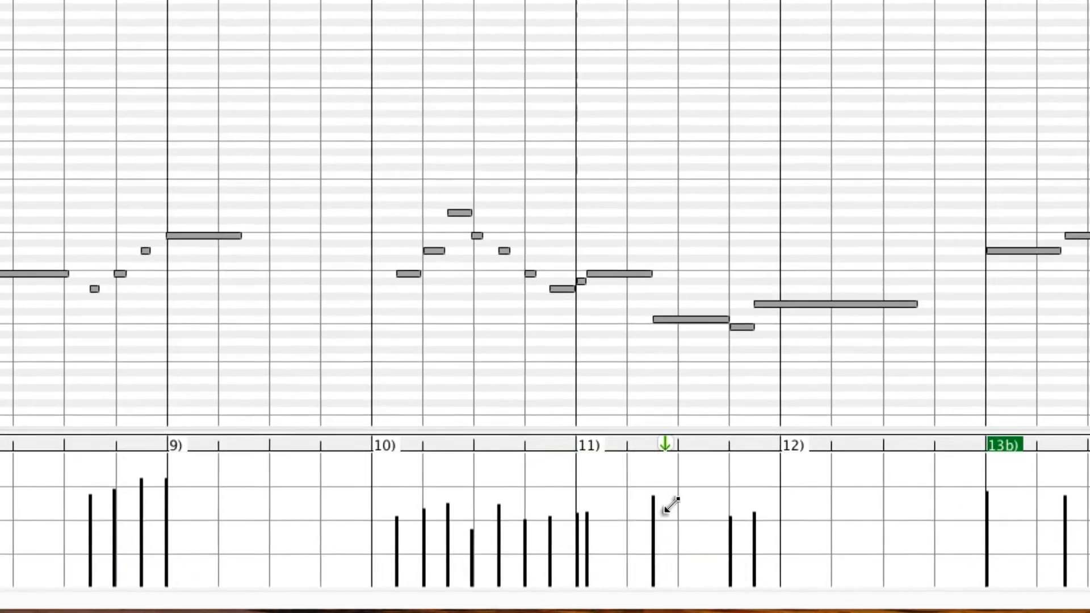
left_click_drag(214, 511, 267, 506)
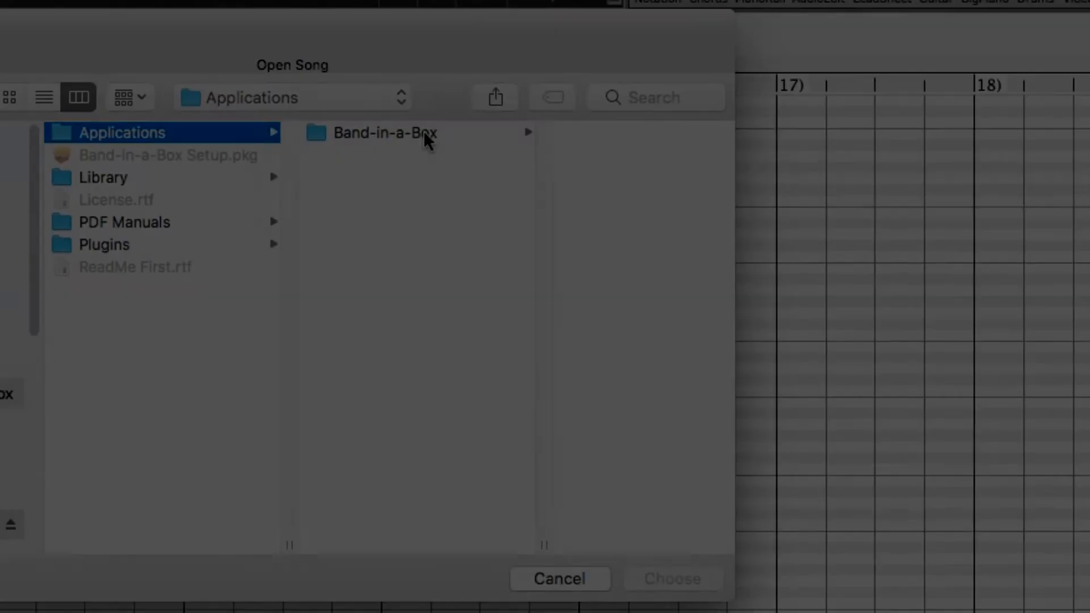
- Open PianoRollDemoSong.MGU from the Tutorial - BB2018 folder inside the Band-in-a-Box Tutorials folder
left_click(424, 133)
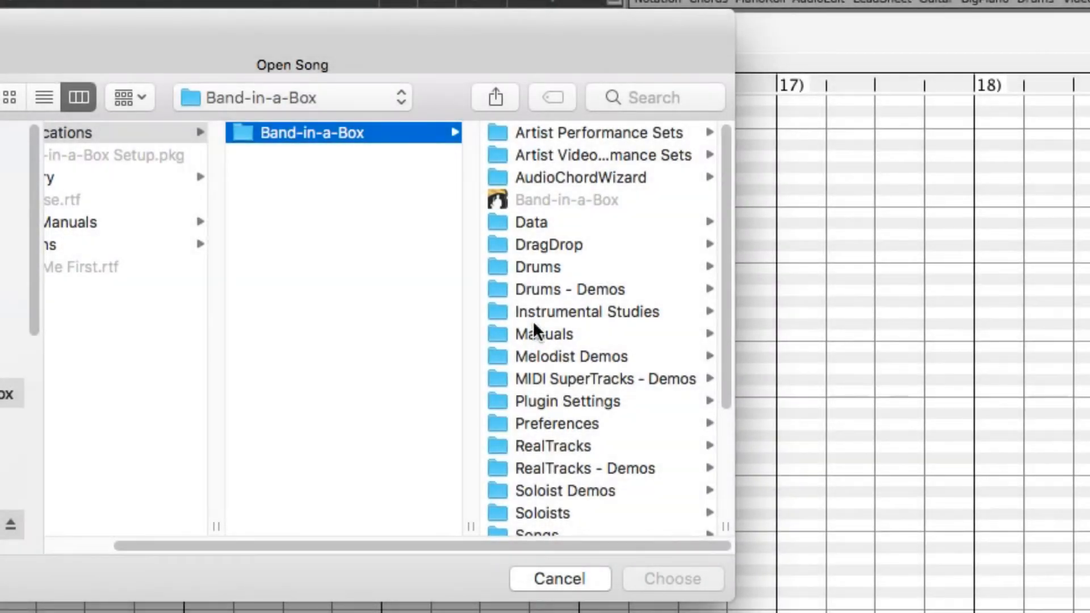
scroll(533, 323, "down", 5)
left_click(567, 507)
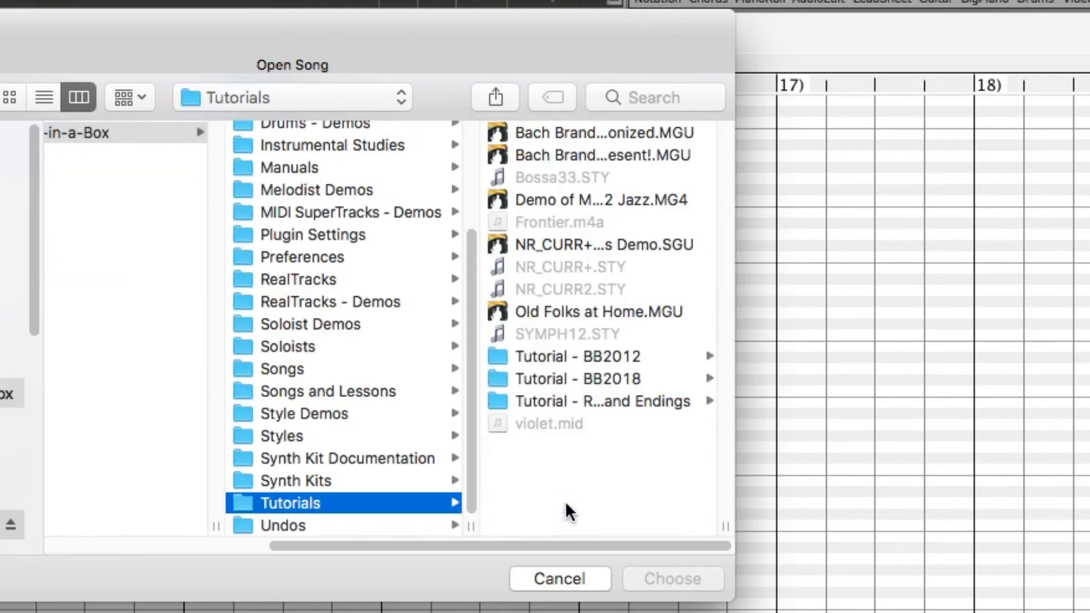
left_click(580, 374)
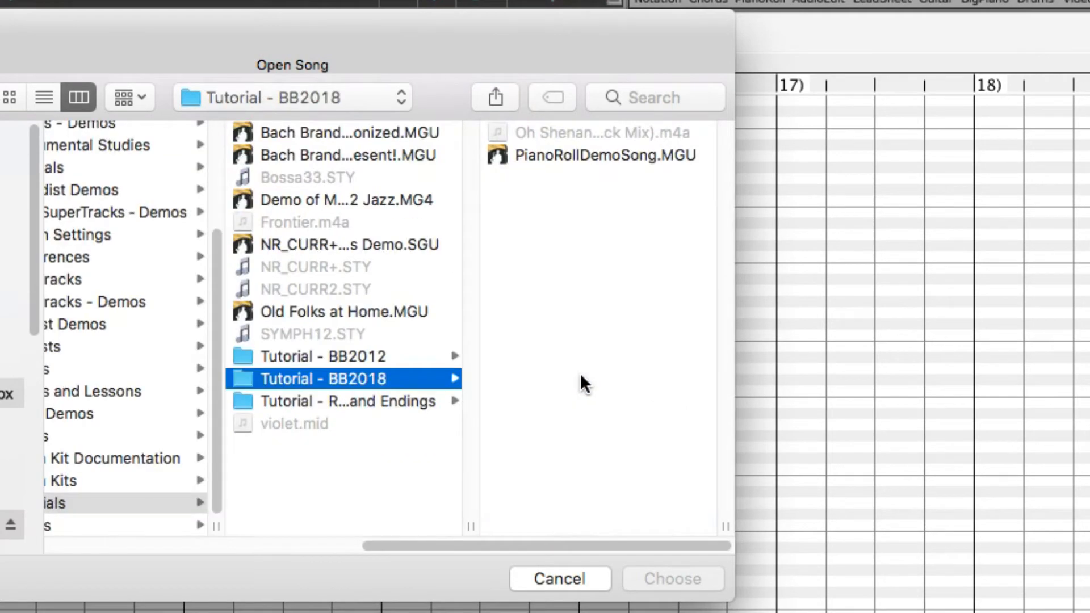
left_click(587, 154)
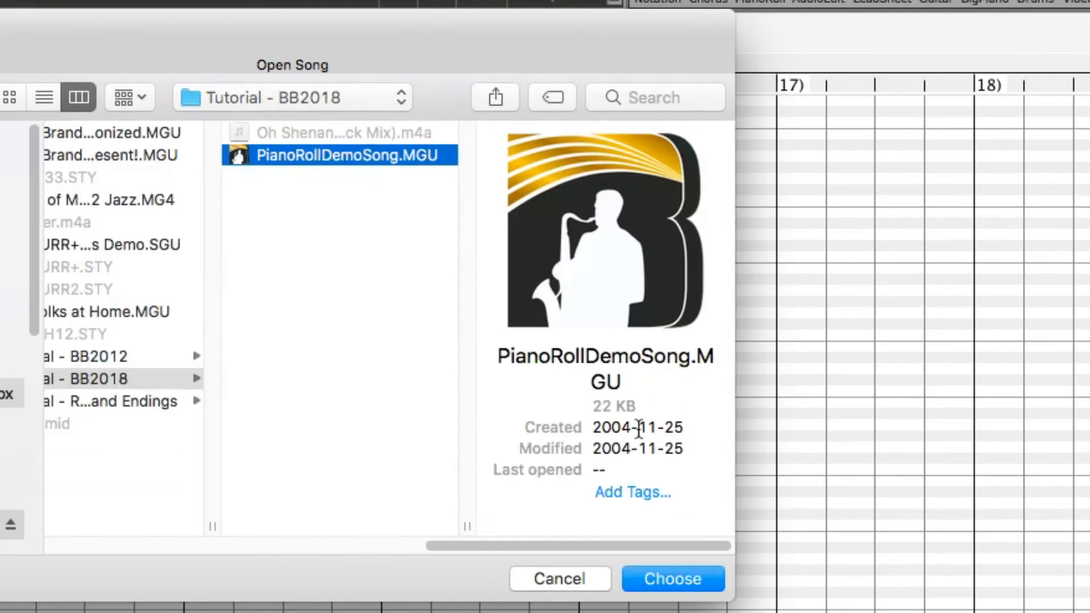
left_click(682, 580)
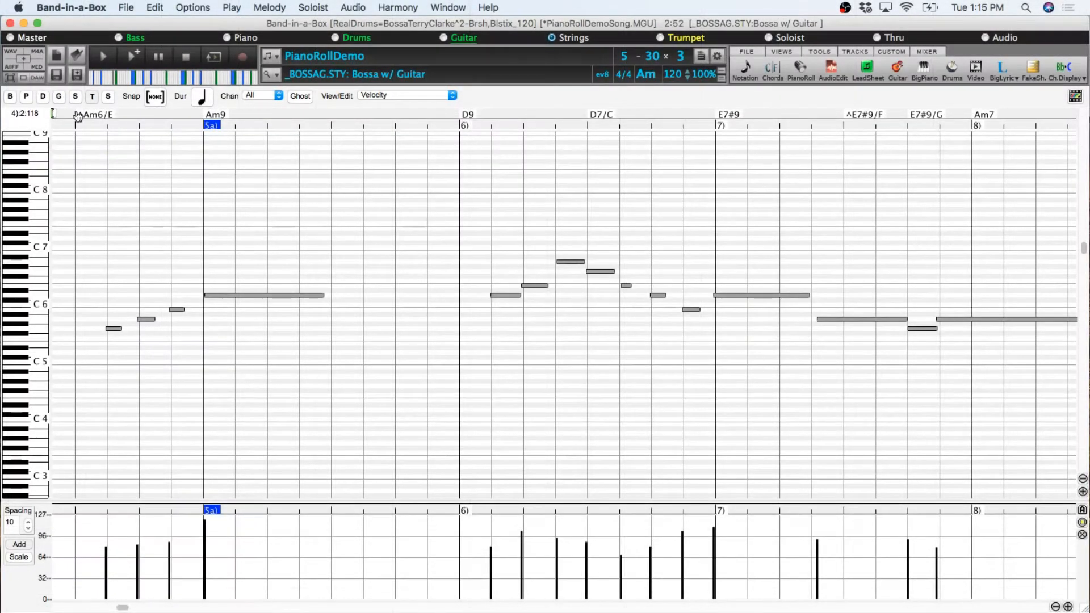
- Play the song from bar 4 and enlarge the piano roll's note rows vertically
double_click(60, 116)
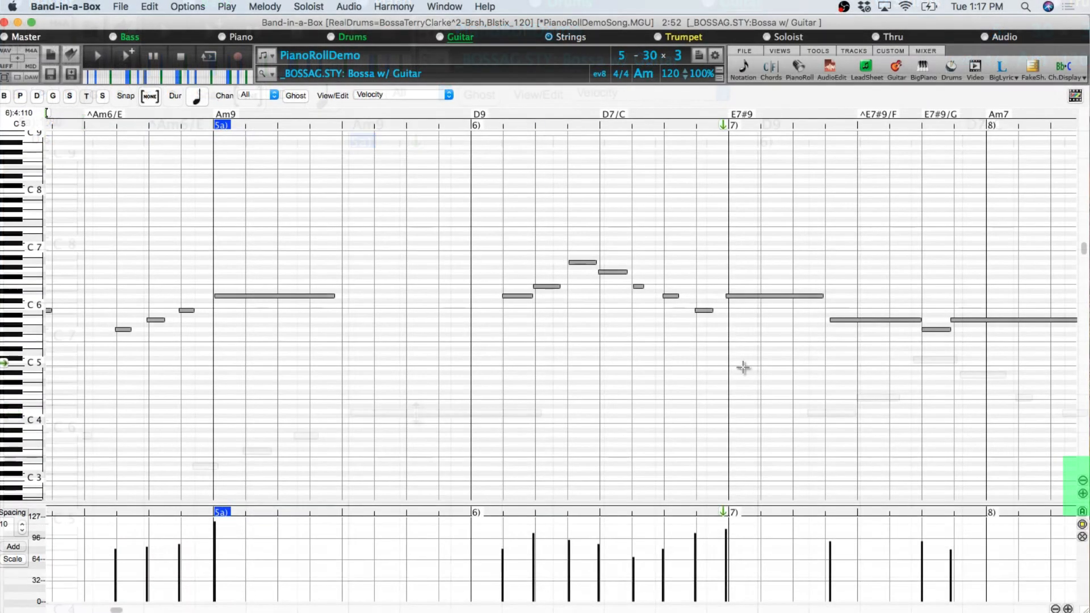
left_click(1082, 480)
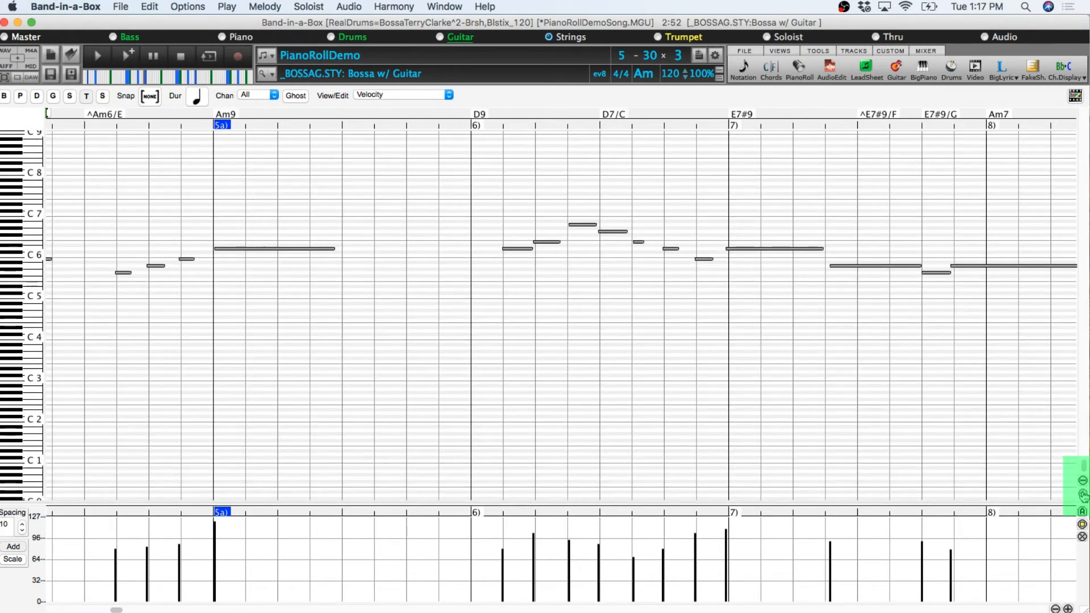
left_click(1082, 494)
left_click(1083, 493)
left_click(1082, 493)
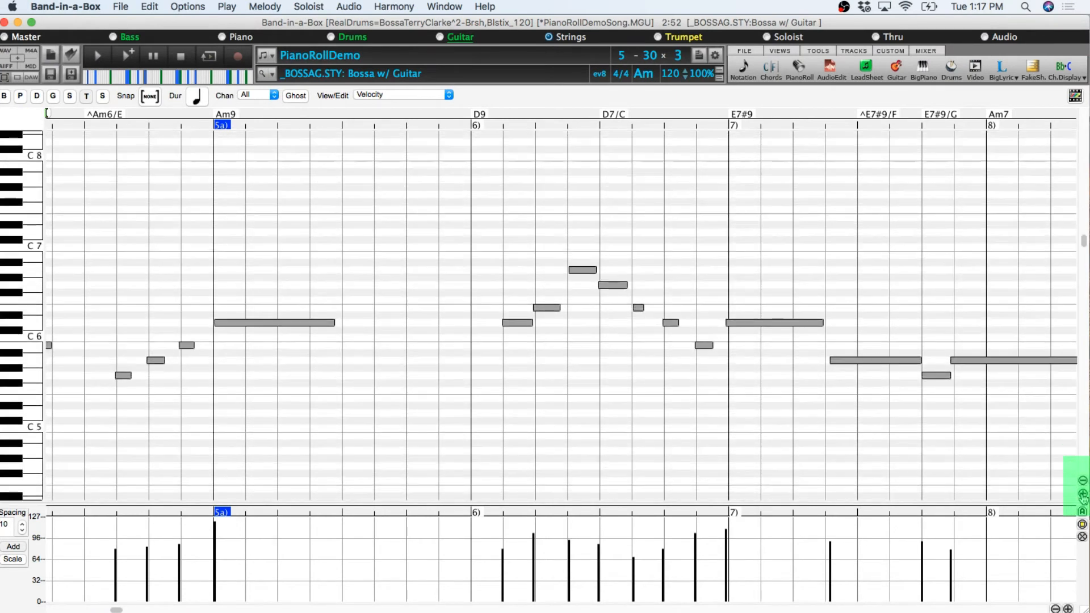
left_click(1082, 494)
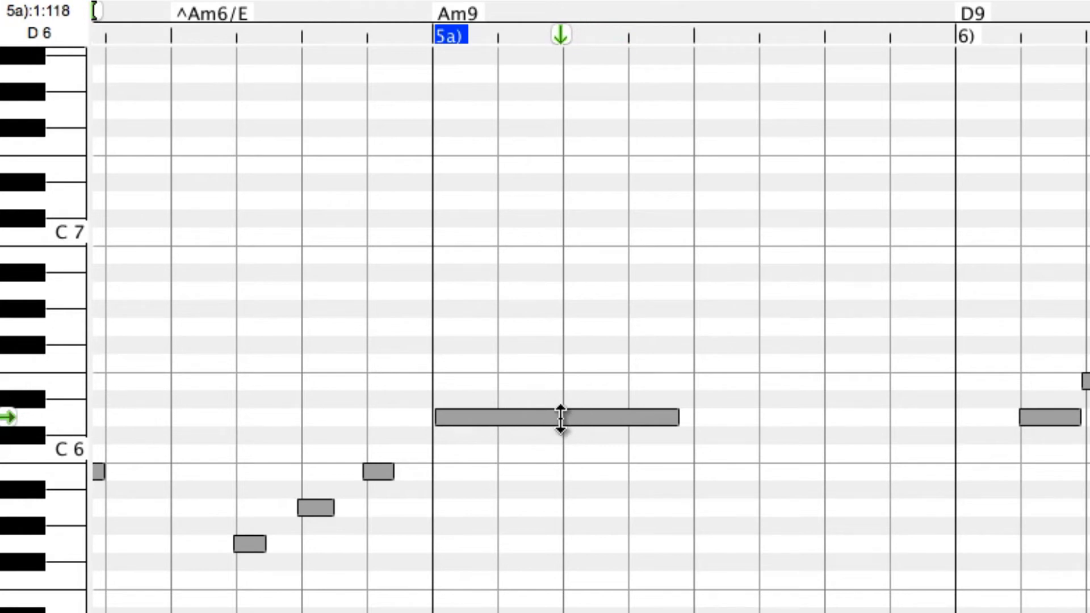
- Raise the long D6 note at bar 5 to E6 and shorten it to one beat, inserting a quarter-note D6 right after it
left_click_drag(561, 419, 554, 384)
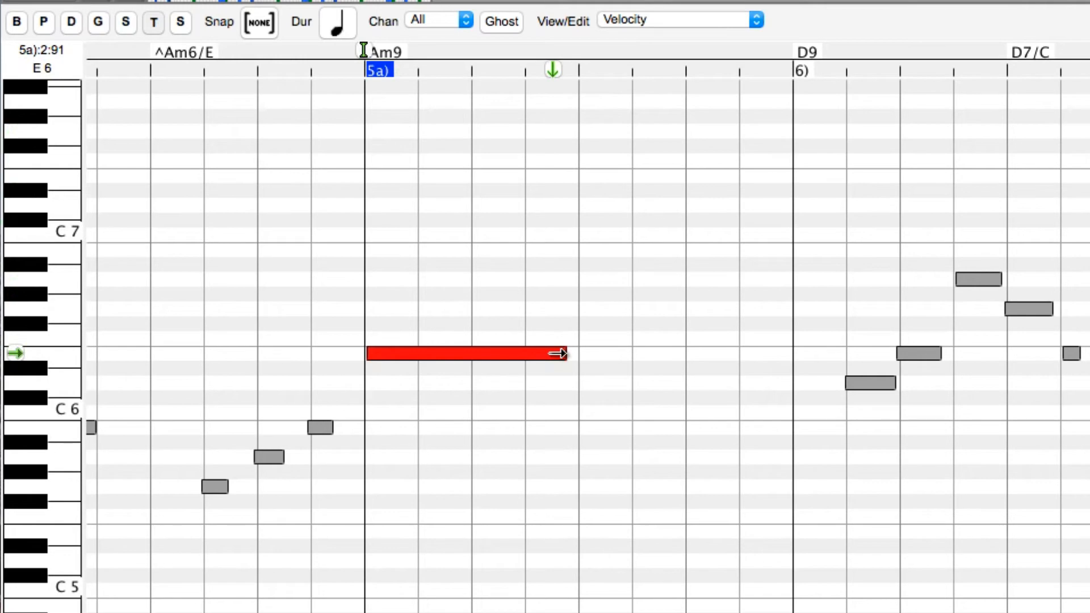
left_click_drag(561, 353, 482, 362)
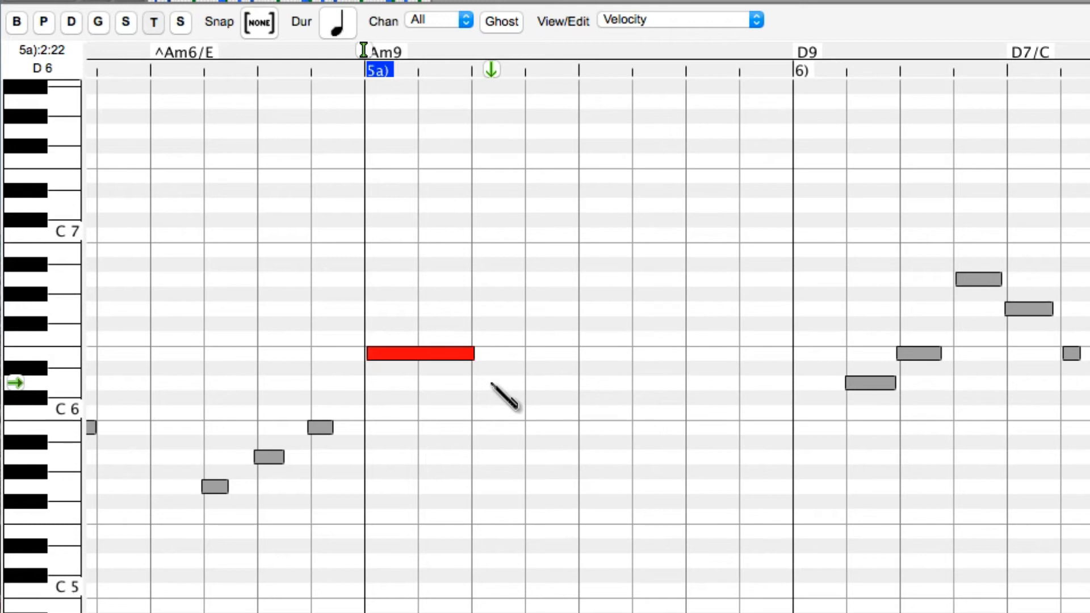
left_click(475, 383)
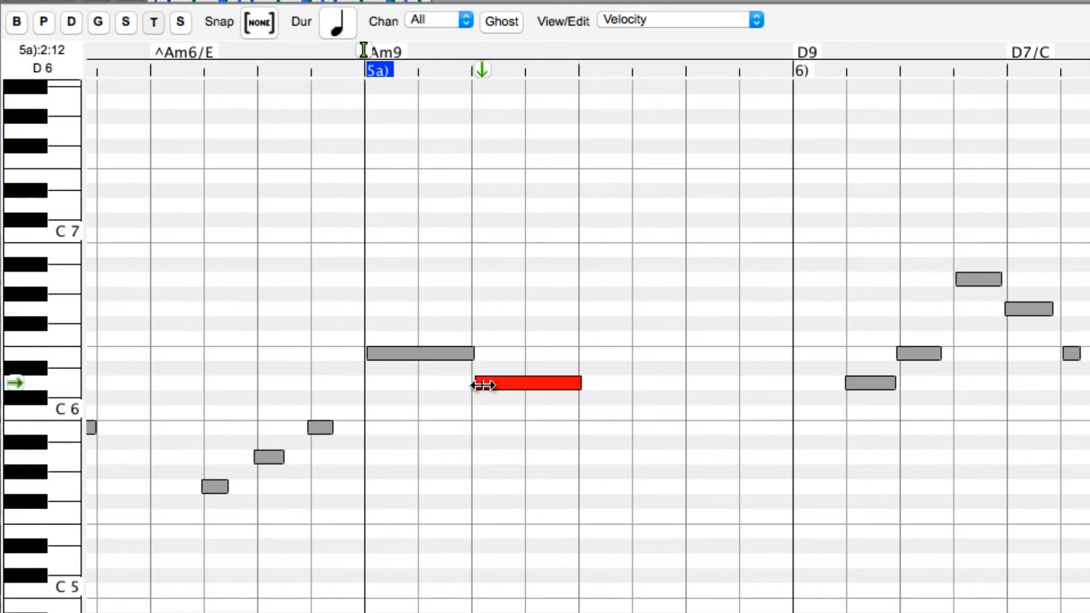
- Shift the inserted D6 note half a beat later, extend the E6 note up to it, and play the passage
left_click_drag(482, 385, 529, 401)
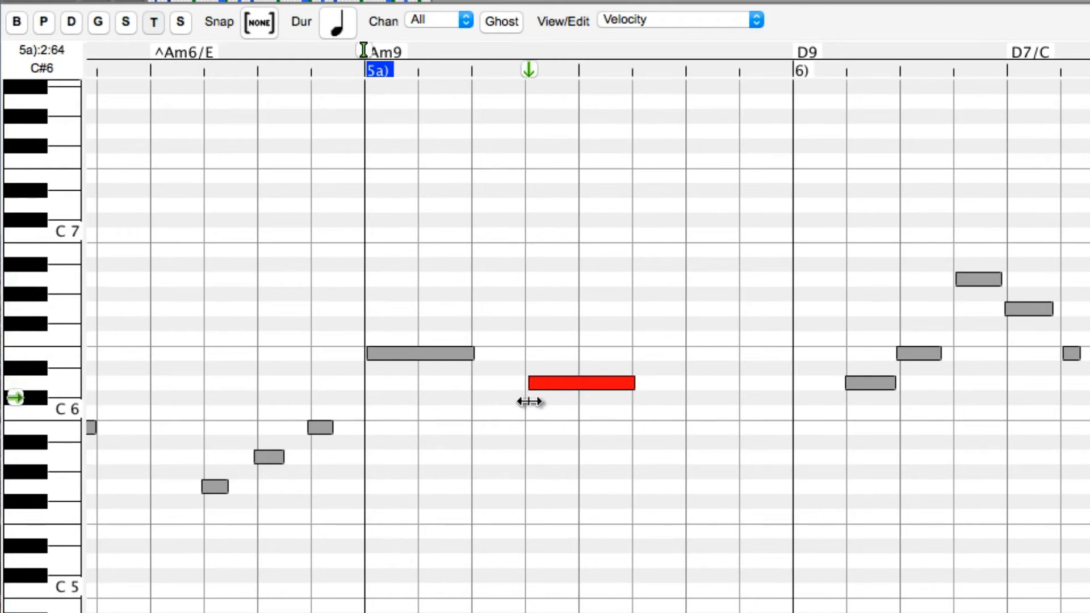
left_click_drag(482, 356, 534, 360)
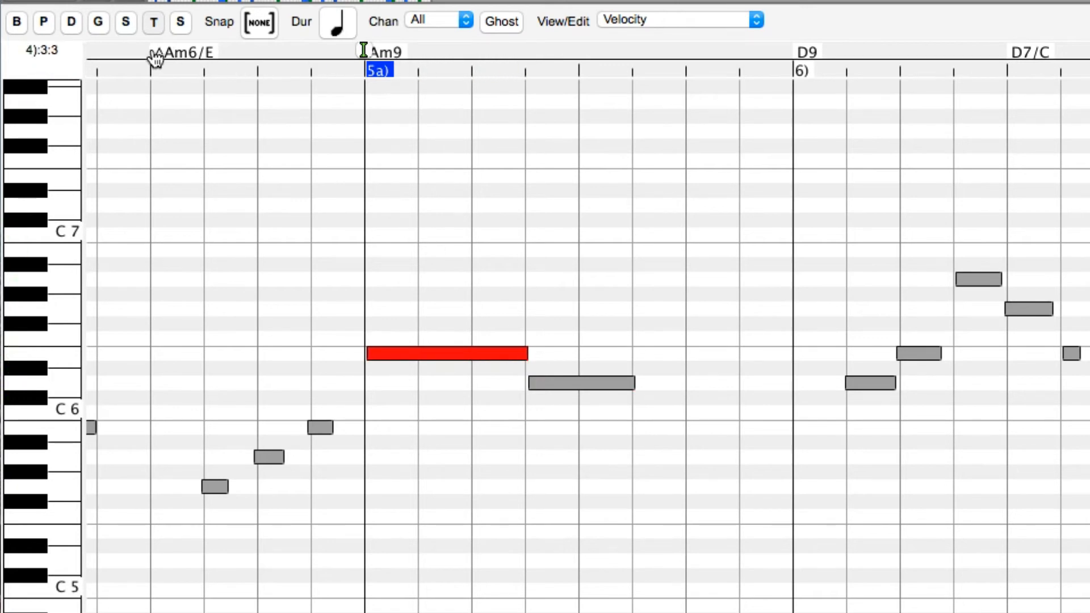
key("space")
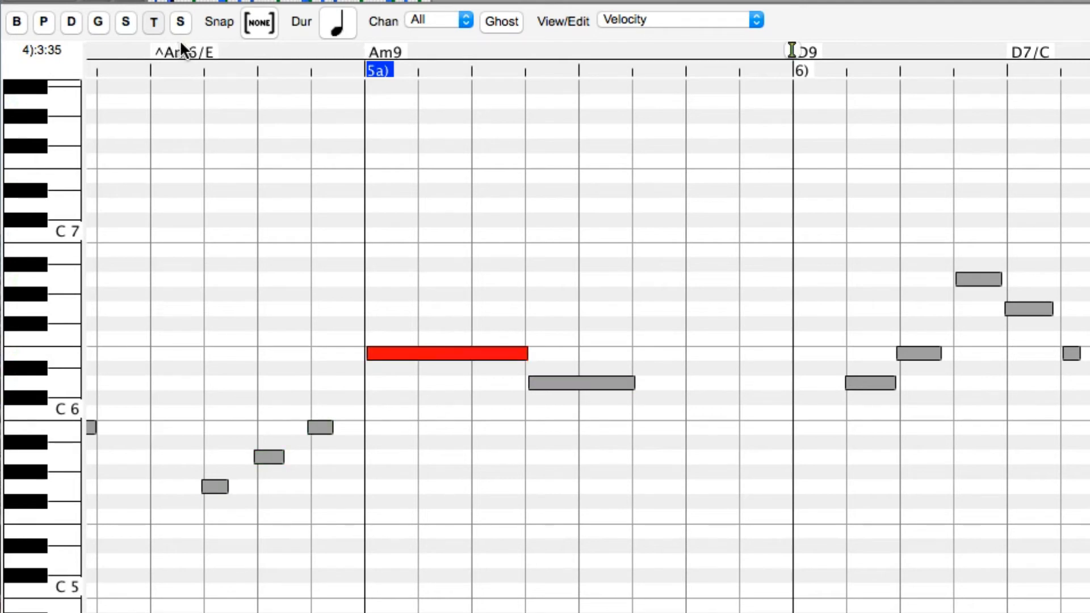
key("space")
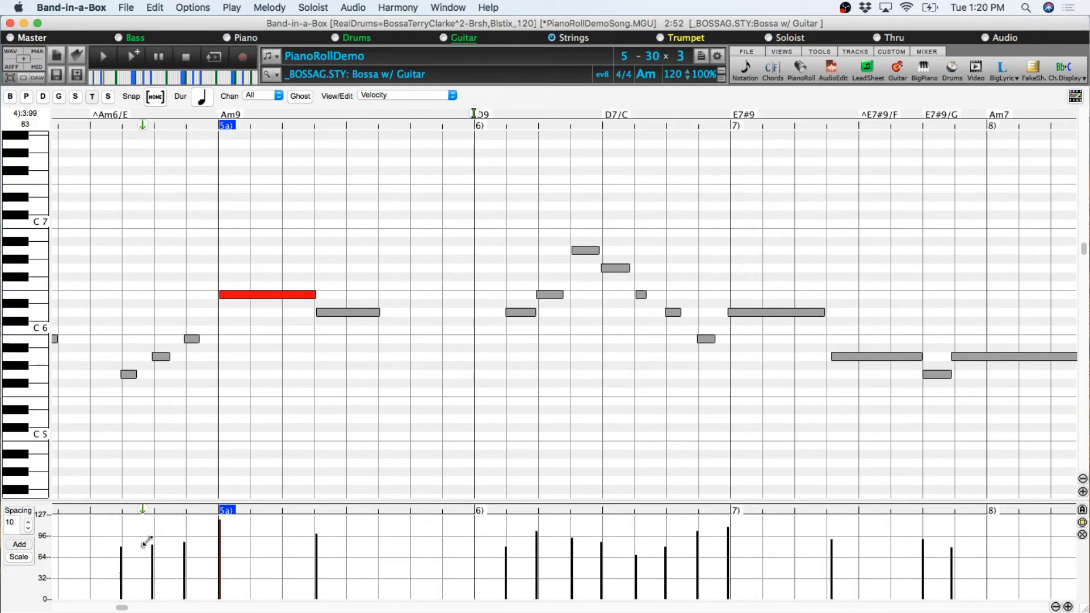
- Switch the graphic event display from velocity to Control data for 11 Expression MSB
mouse_move(146, 553)
left_mouse_down()
mouse_move(231, 526)
mouse_move(232, 538)
left_mouse_up()
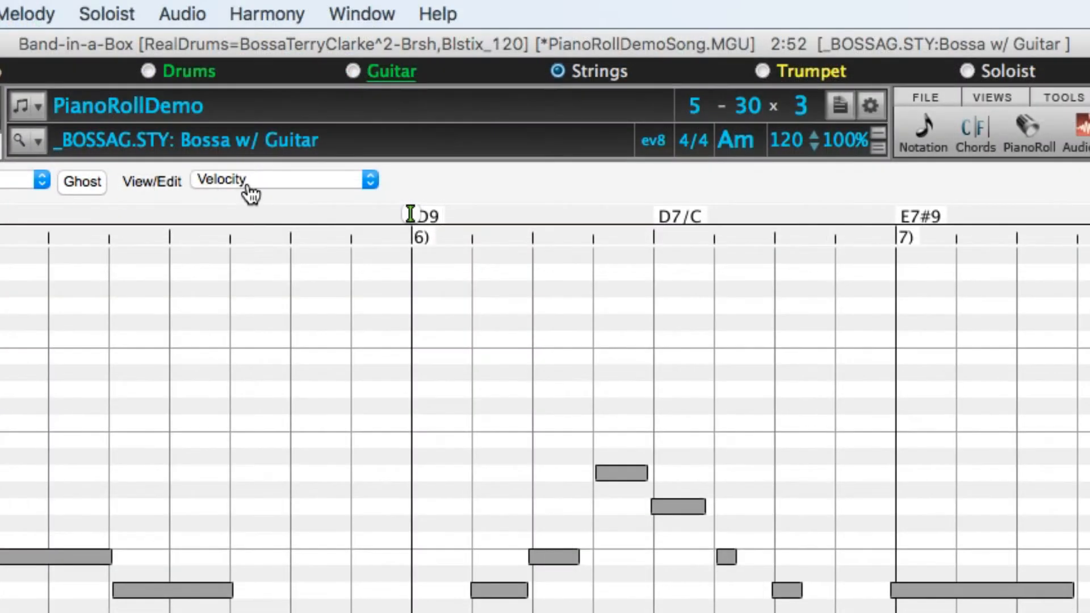
left_click(389, 97)
left_click(253, 199)
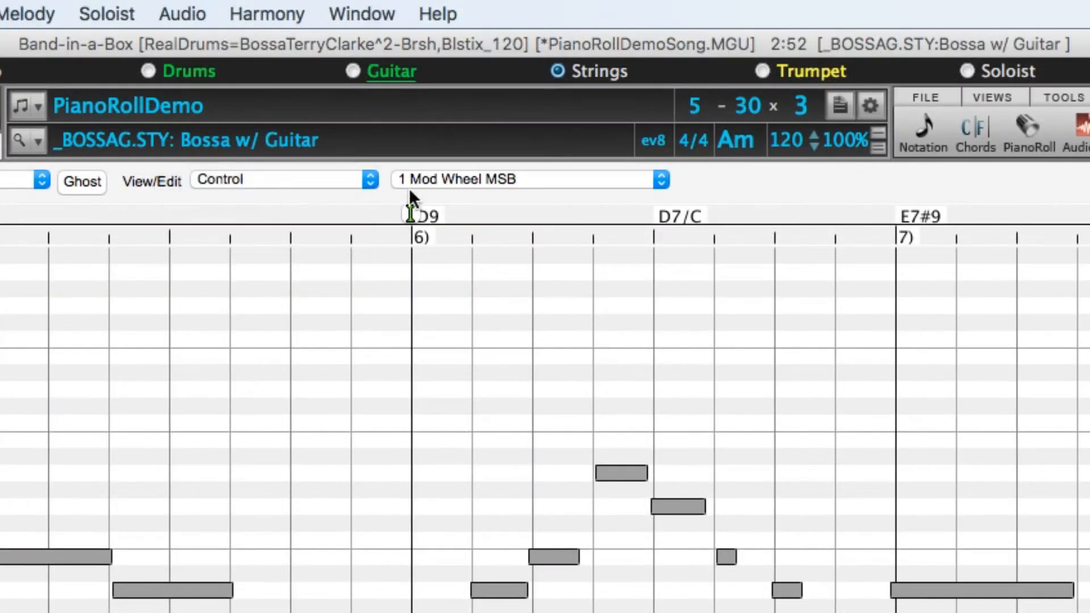
left_click(447, 185)
left_click(475, 373)
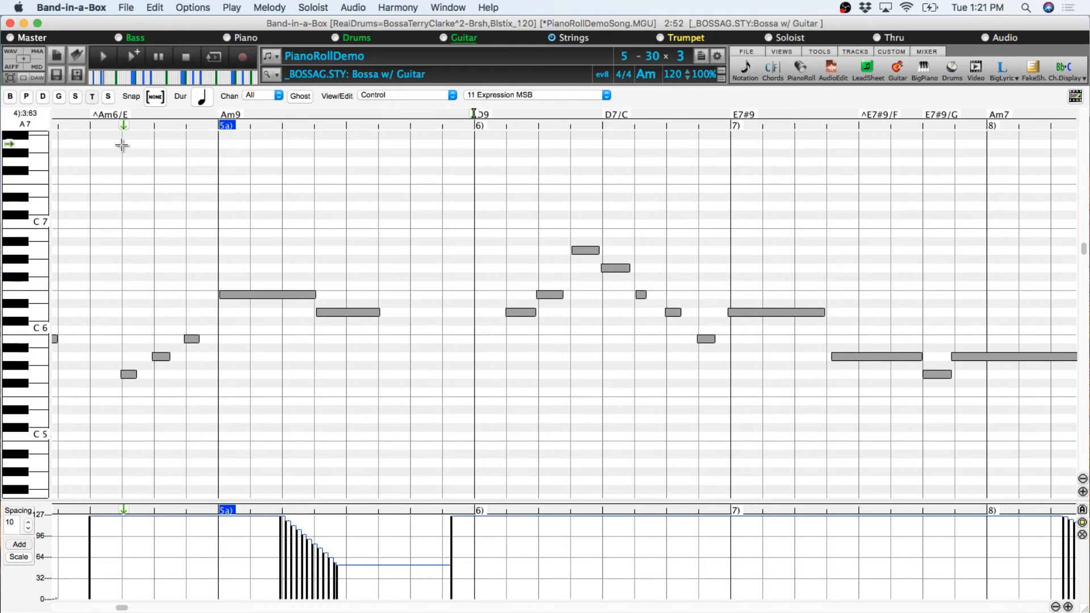
- Redraw the expression fade in bar 5 from 127 down to about 90, playing the passage from bar 4 before and after
left_click(99, 115)
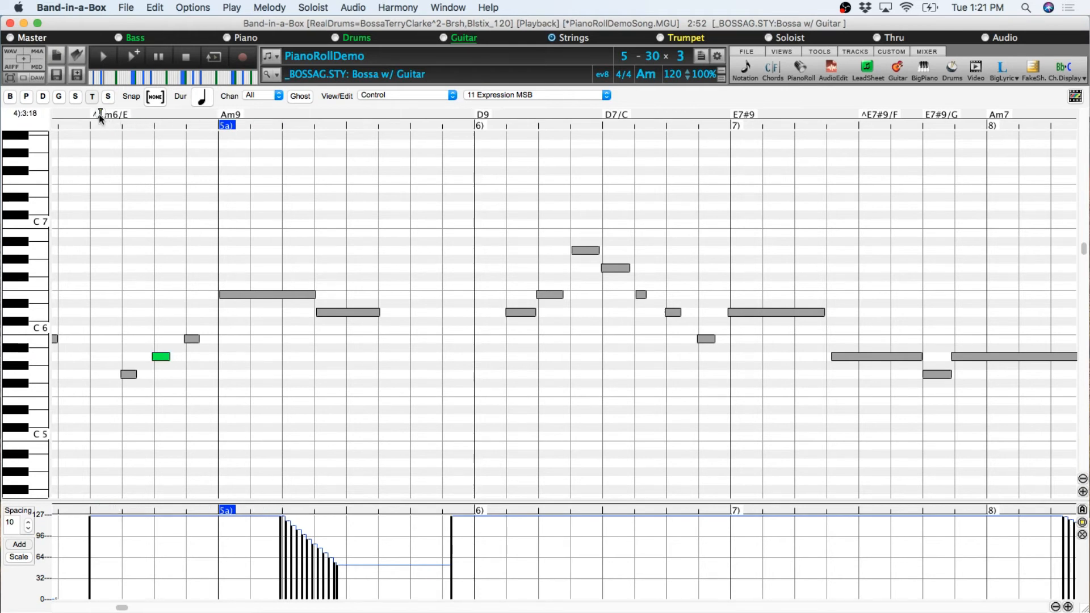
key("space")
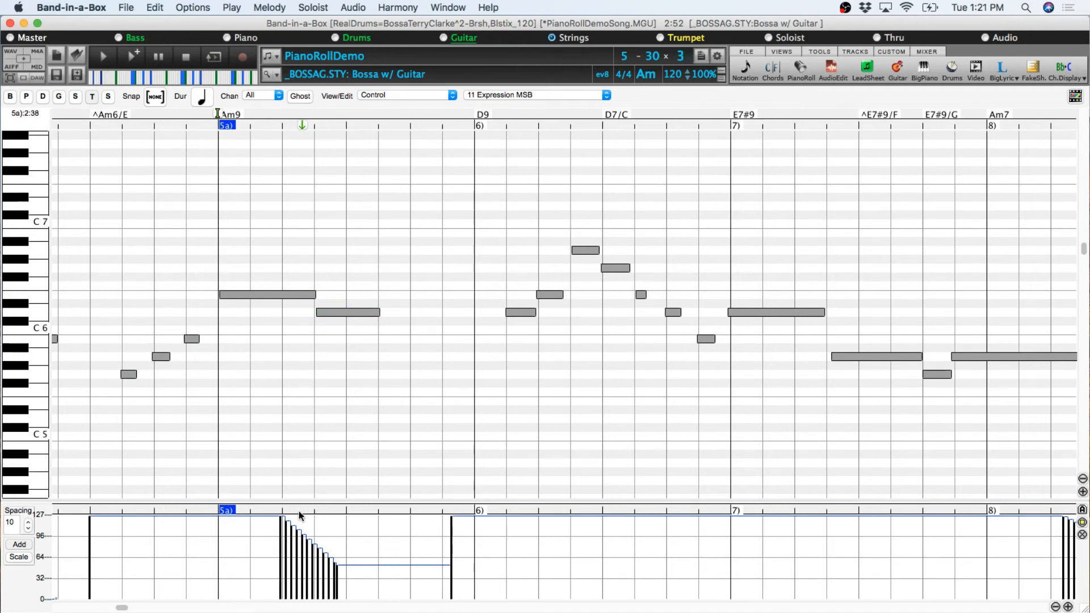
left_click_drag(282, 515, 350, 538)
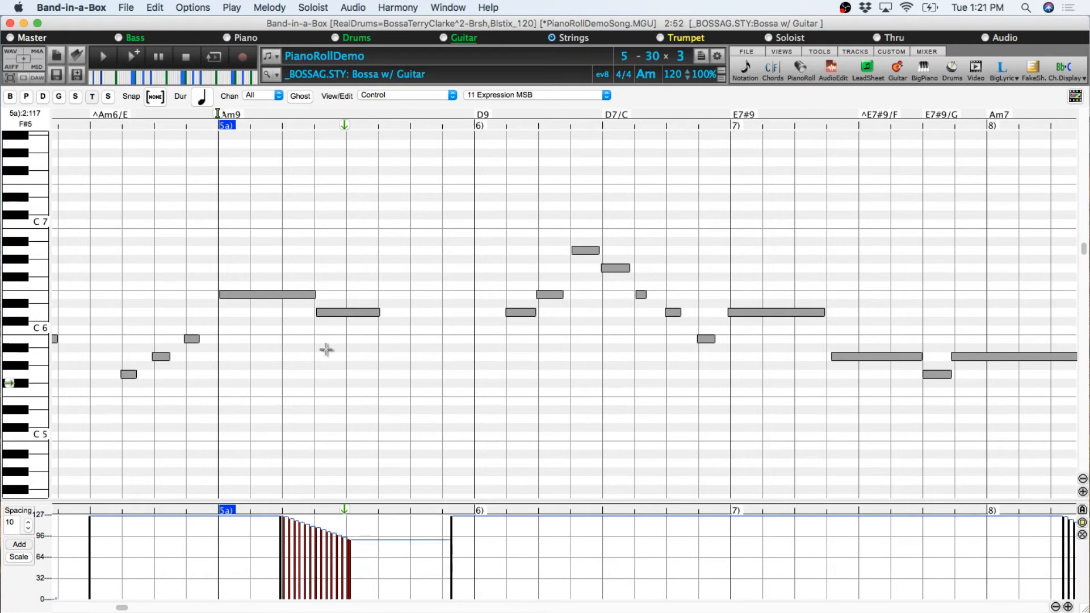
double_click(80, 112)
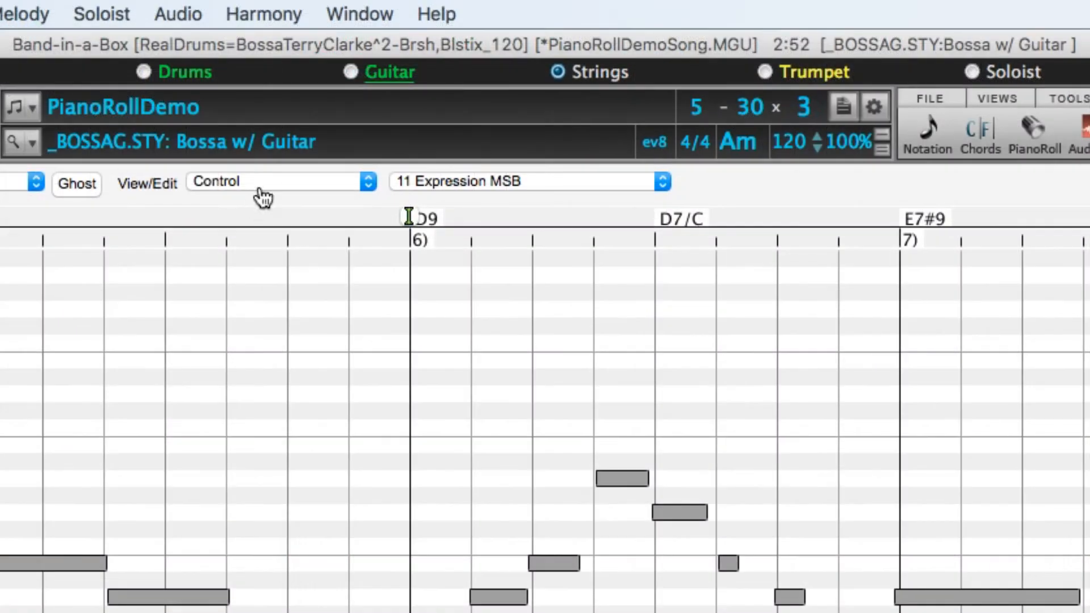
- View the song's Program change events and return the event display to Control data
left_click(261, 187)
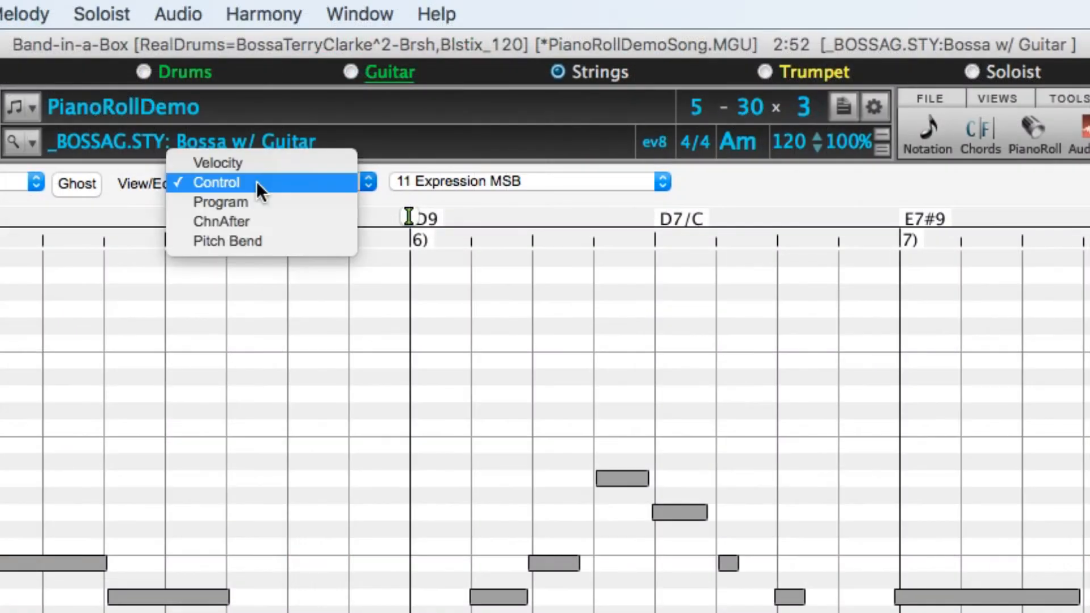
left_click(259, 202)
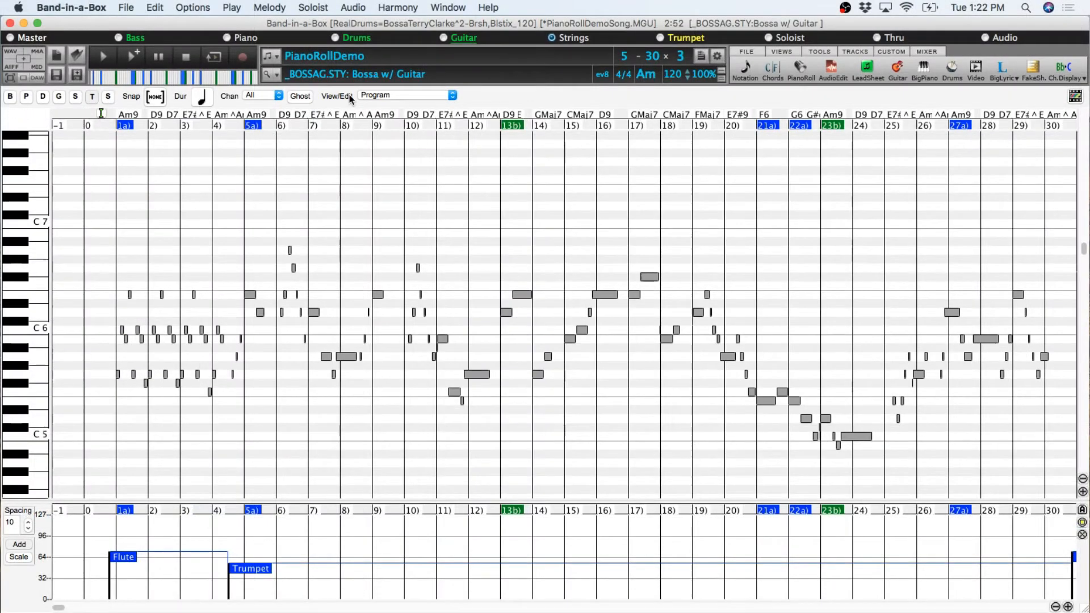
left_click(386, 95)
left_click(383, 86)
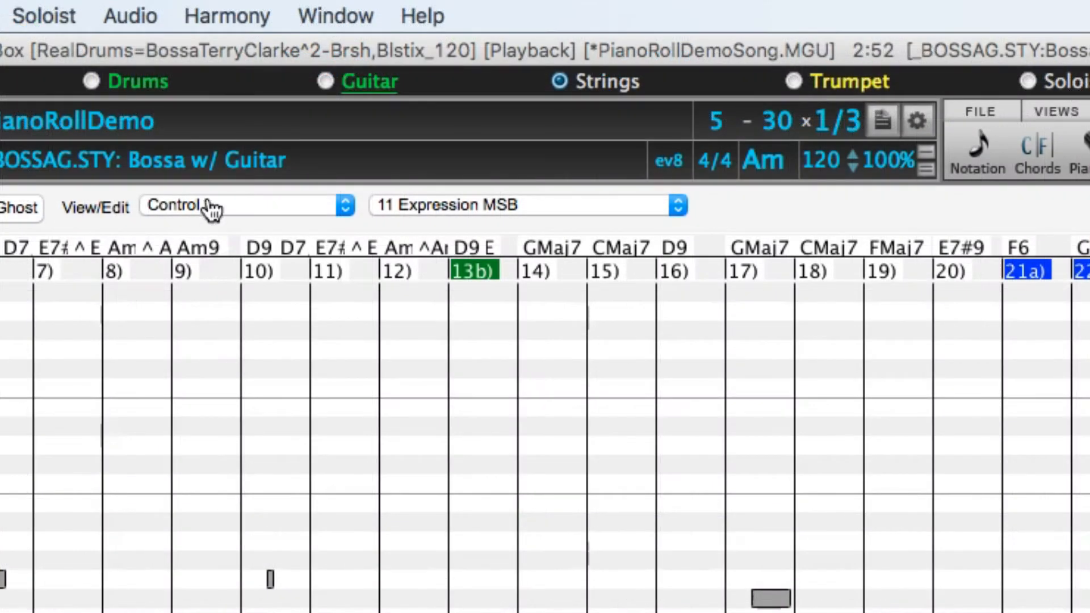
- Display Pitch Bend data and draw a short upward bend near the start of bar 11
left_click(210, 208)
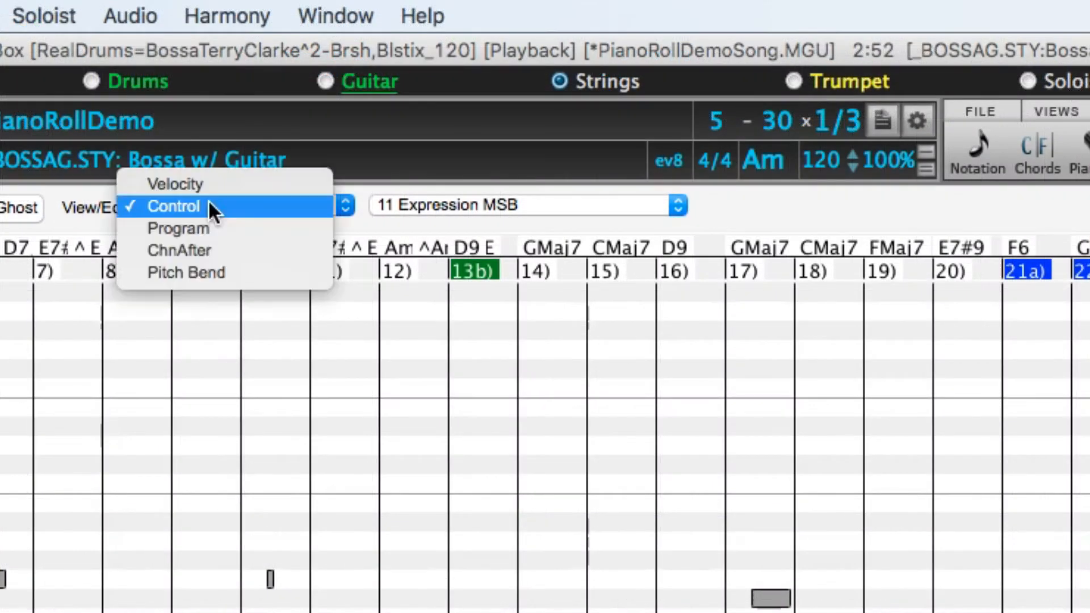
left_click(221, 269)
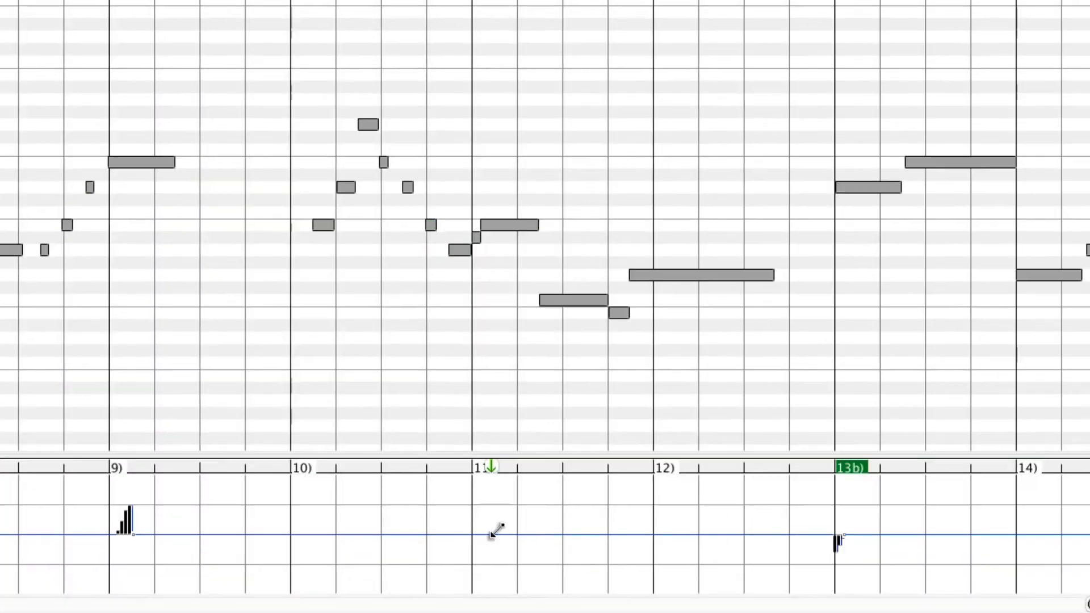
left_click_drag(499, 540, 511, 533)
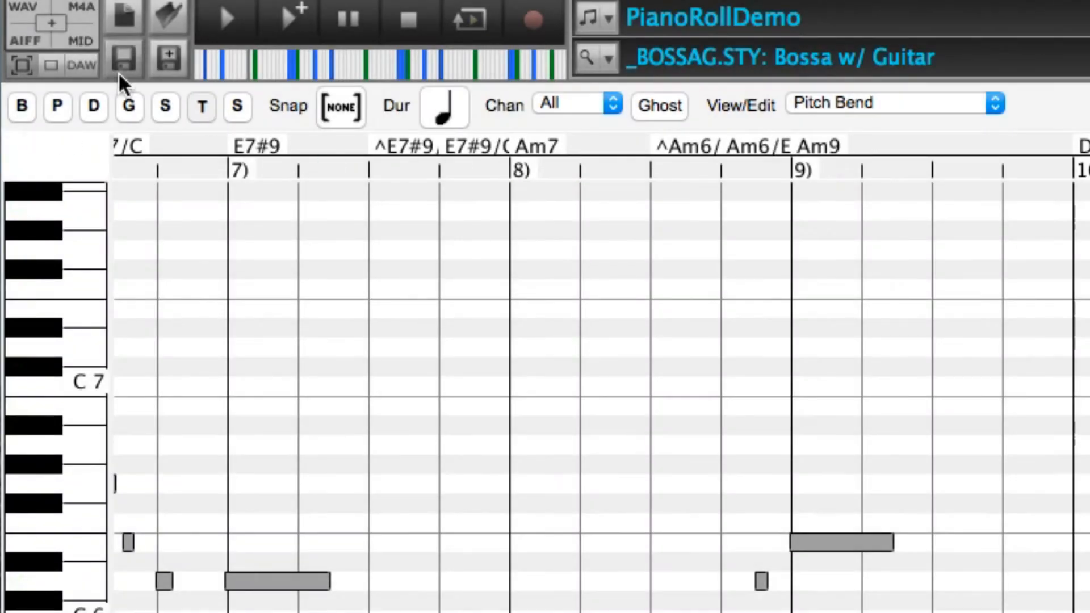
- Switch the piano roll to the Guitar track and show only channel 16
left_click(138, 109)
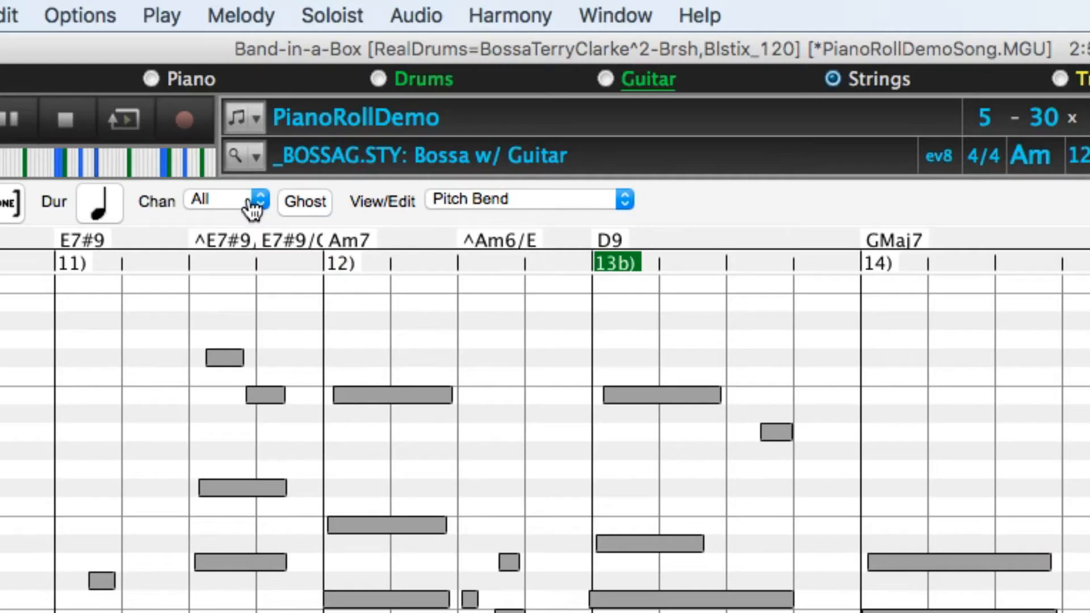
left_click(279, 95)
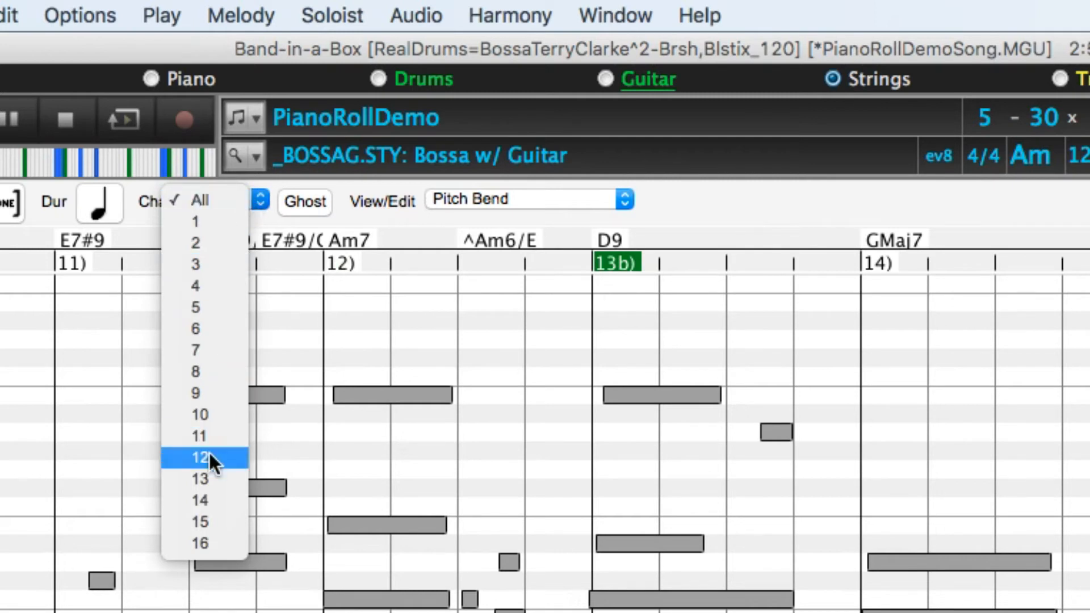
left_click(213, 542)
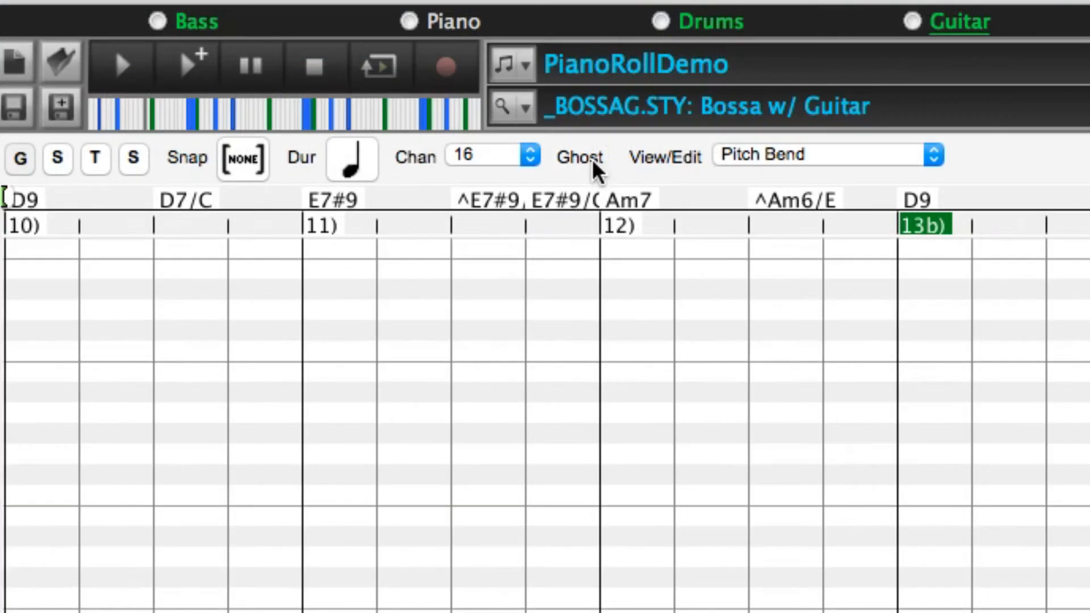
- Turn on ghost notes for the other channels and switch the piano roll to channel 14
left_click(300, 96)
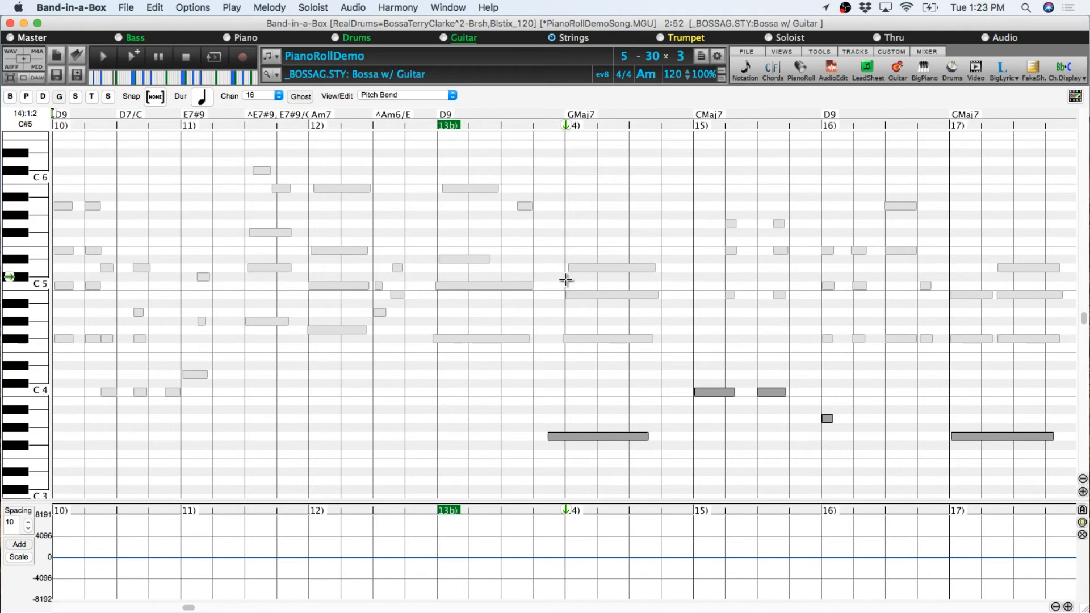
left_click(262, 97)
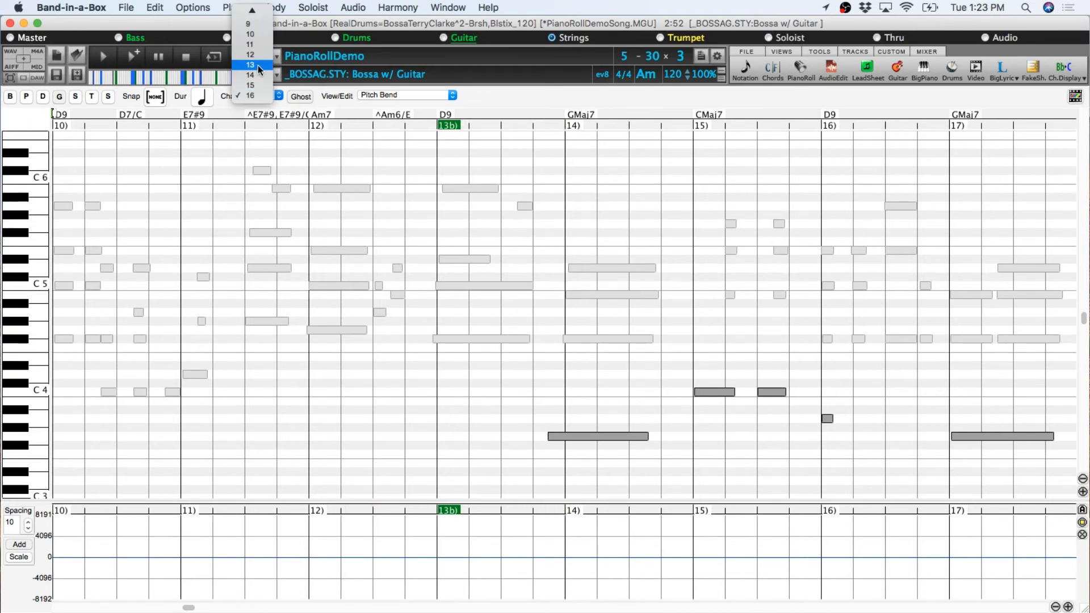
left_click(258, 74)
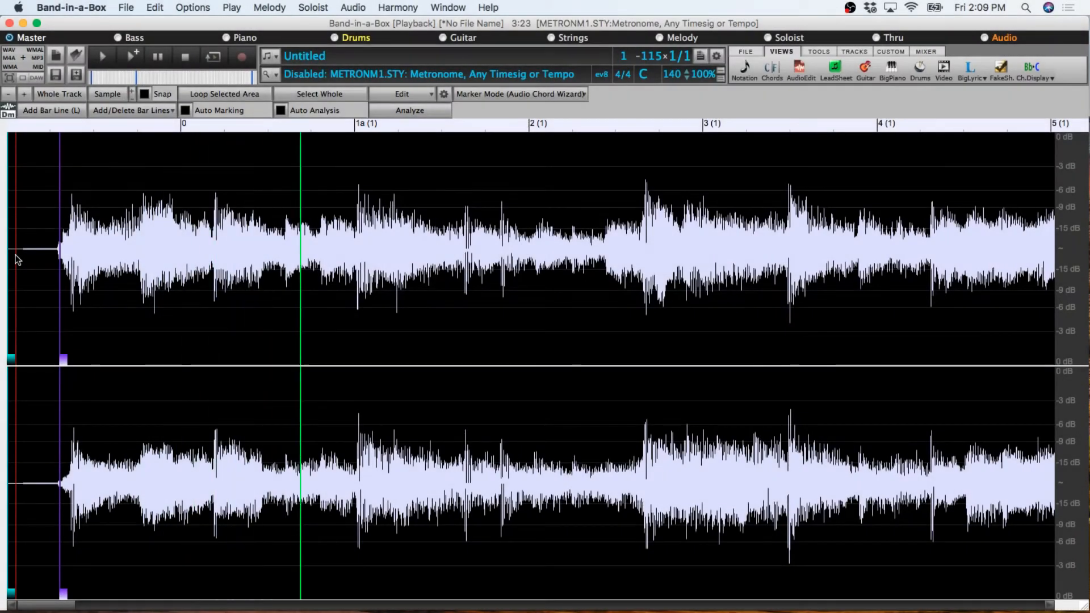
- Add bar lines on the downbeats while the audio plays in Audio Chord Wizard mode
key("l")
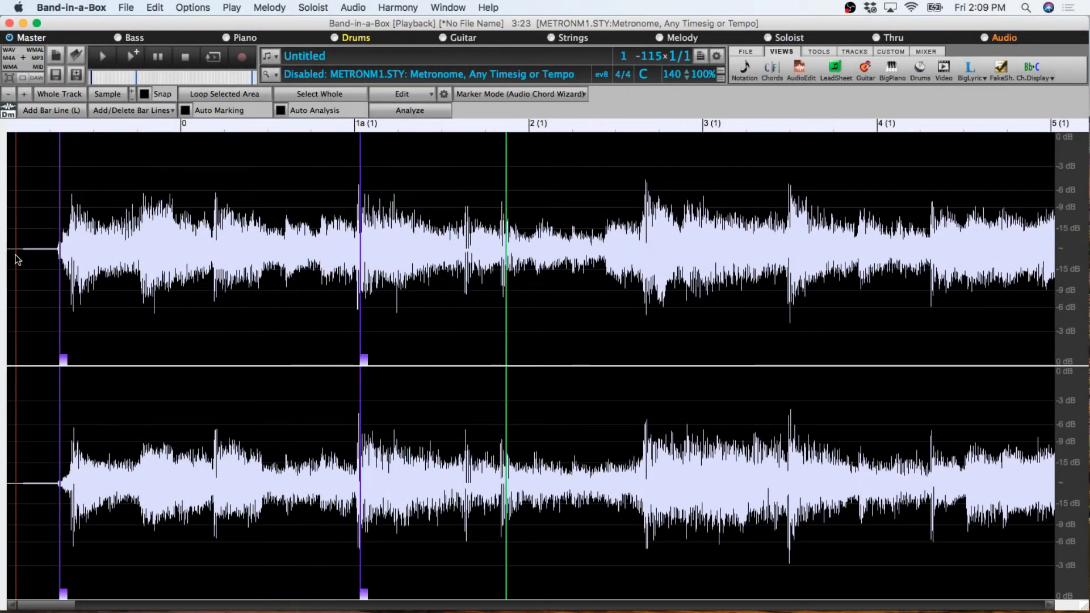
key("l")
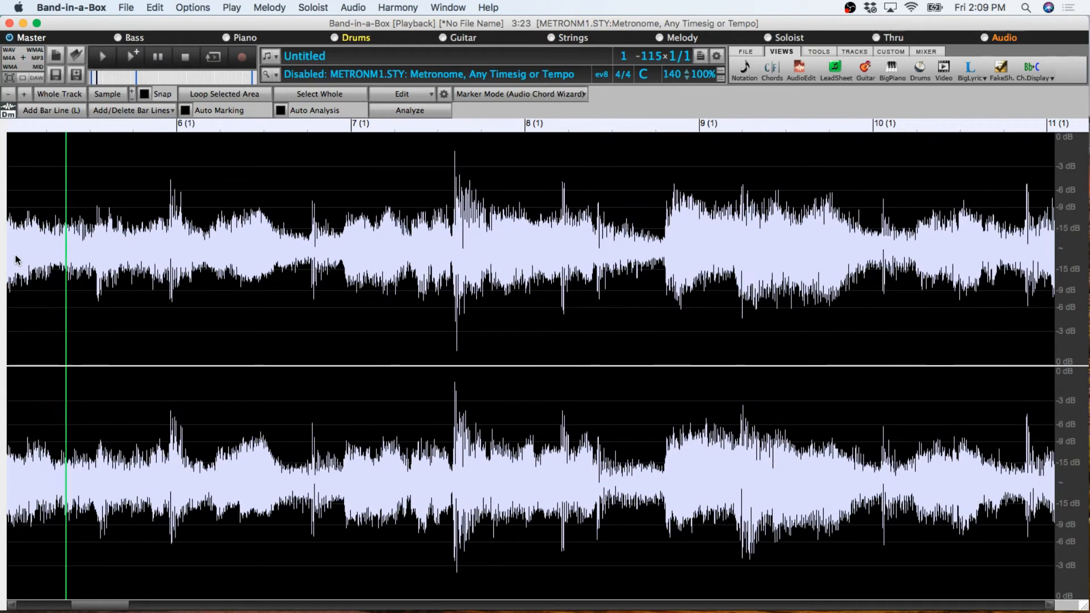
key("l")
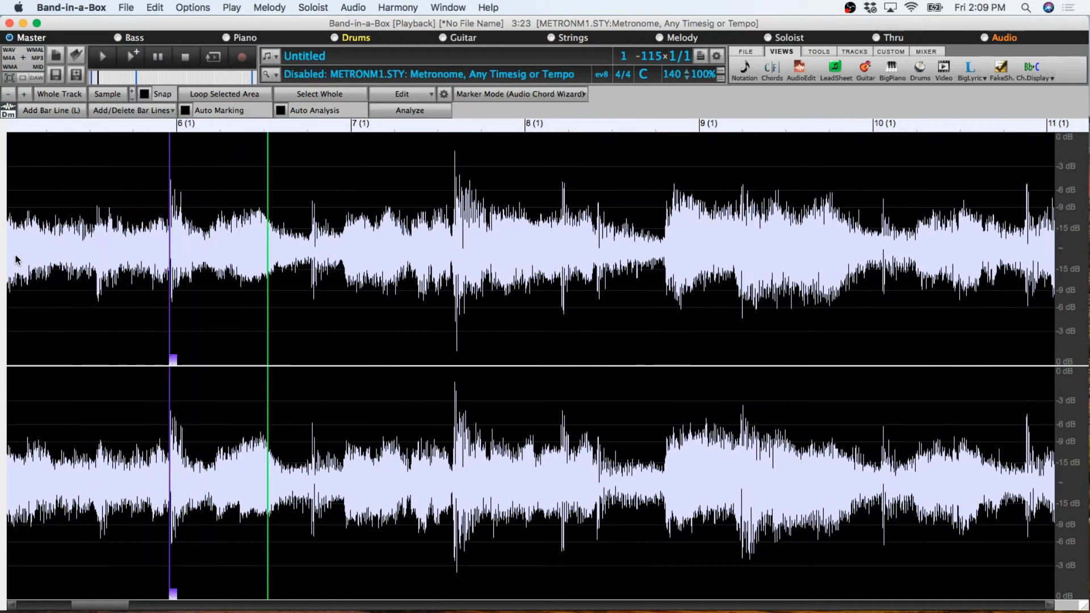
key("l")
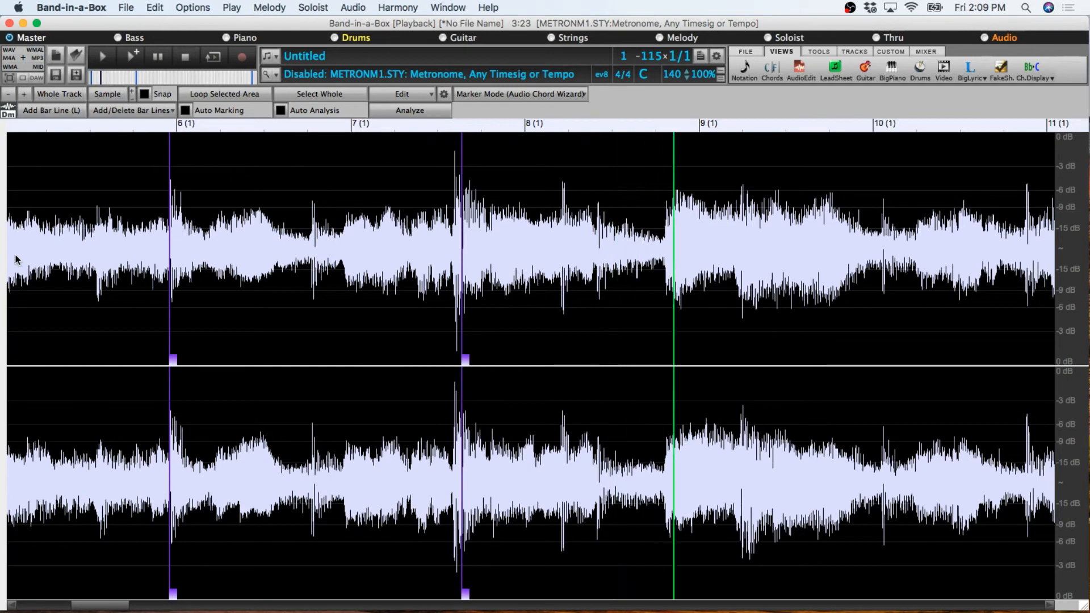
key("l")
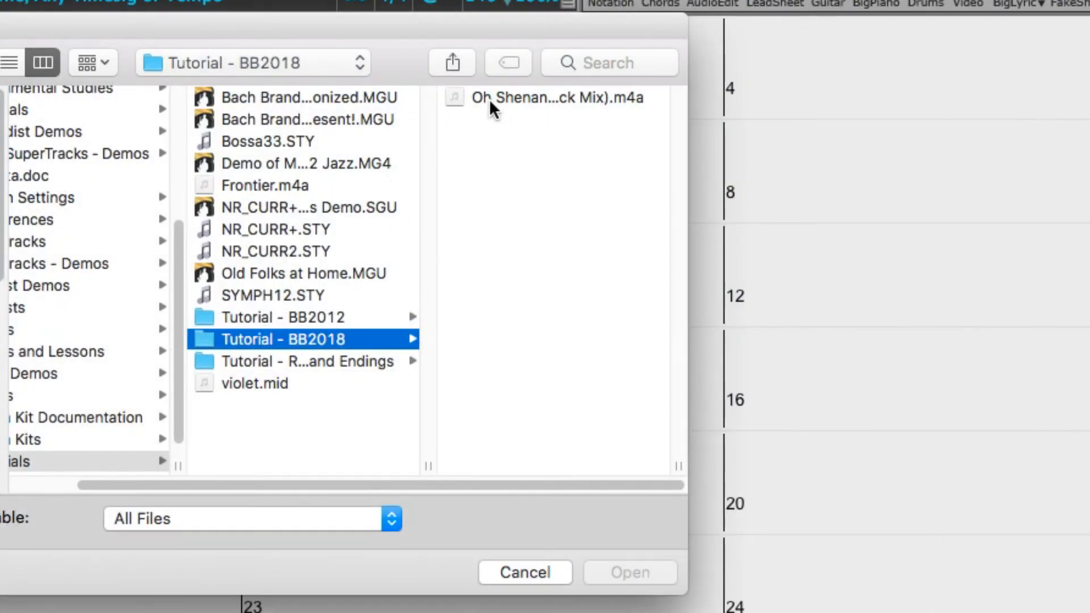
- Open Oh Shenandoah (Pop Rock Mix).m4a in the Audio Edit window and set Marker Mode to Audio Chord Wizard
left_click(492, 97)
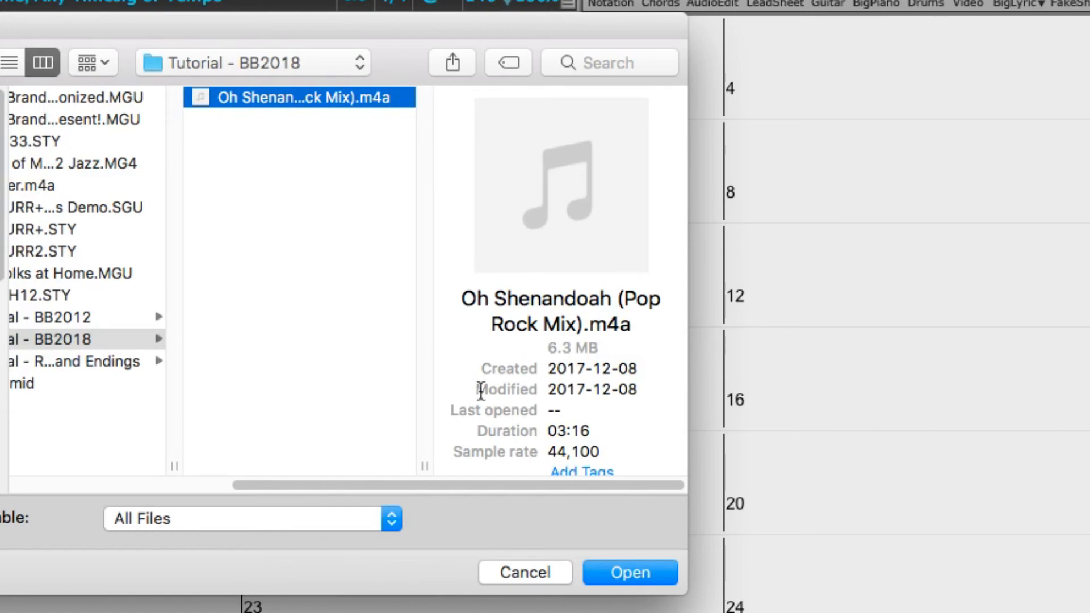
left_click(618, 572)
left_click(808, 79)
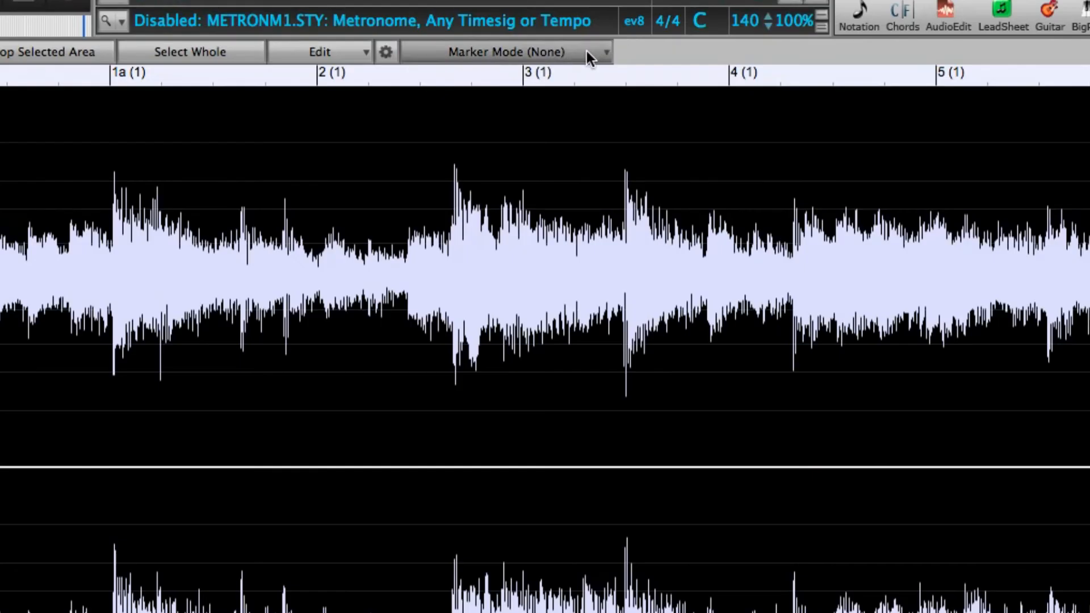
left_click(573, 95)
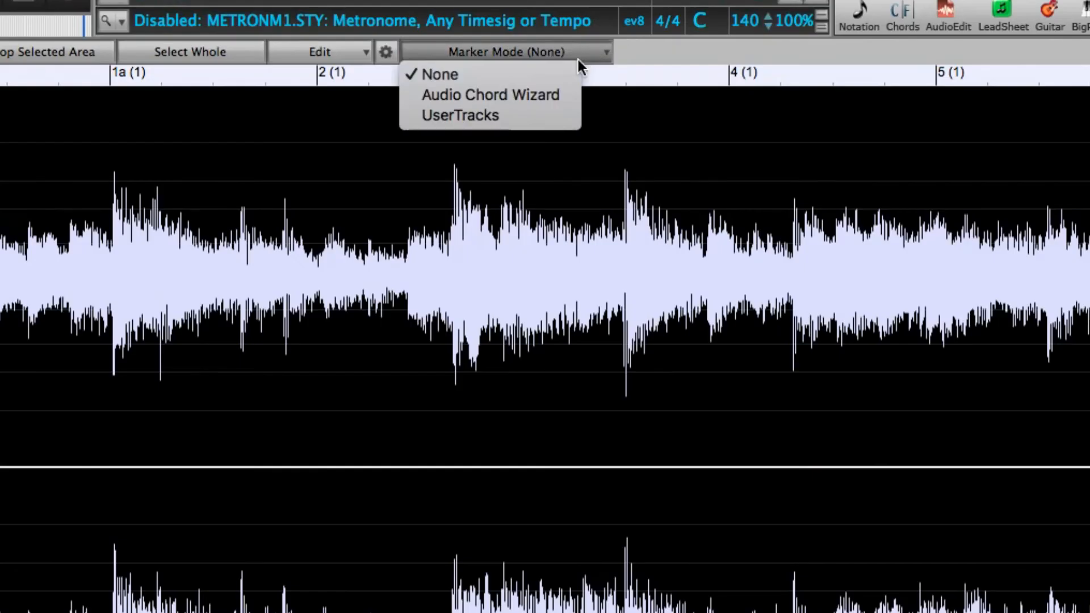
left_click(552, 94)
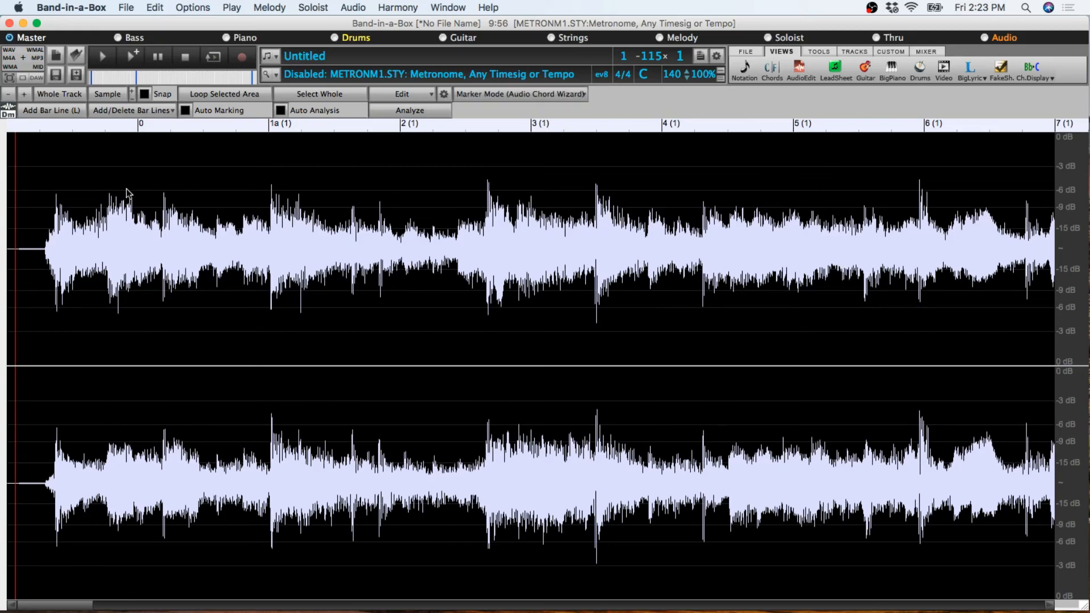
- Play the audio and add bar lines at the downbeats of the first four bars
key("space")
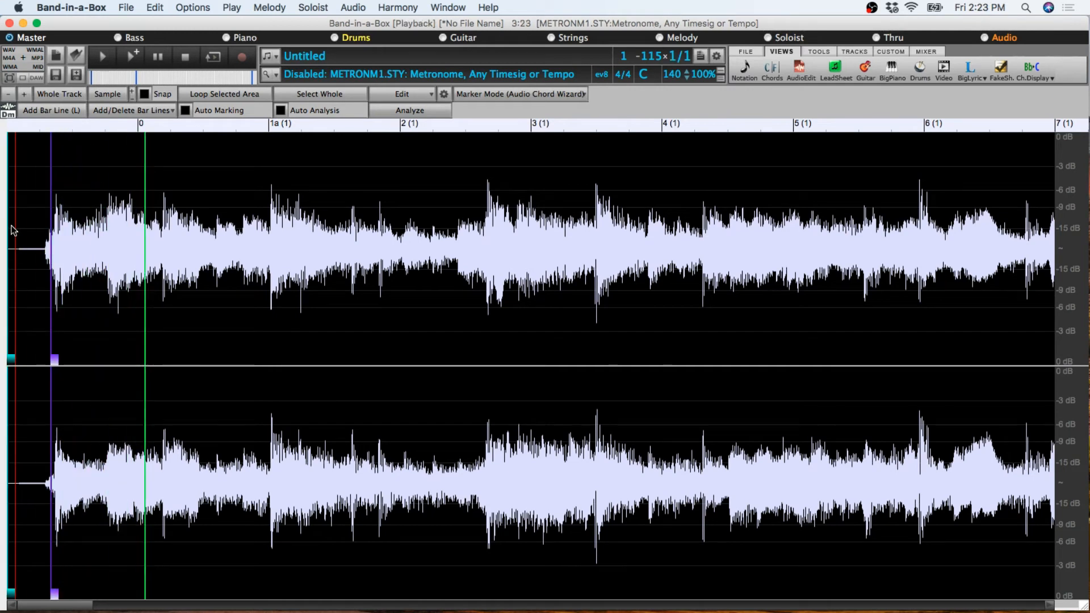
key("l")
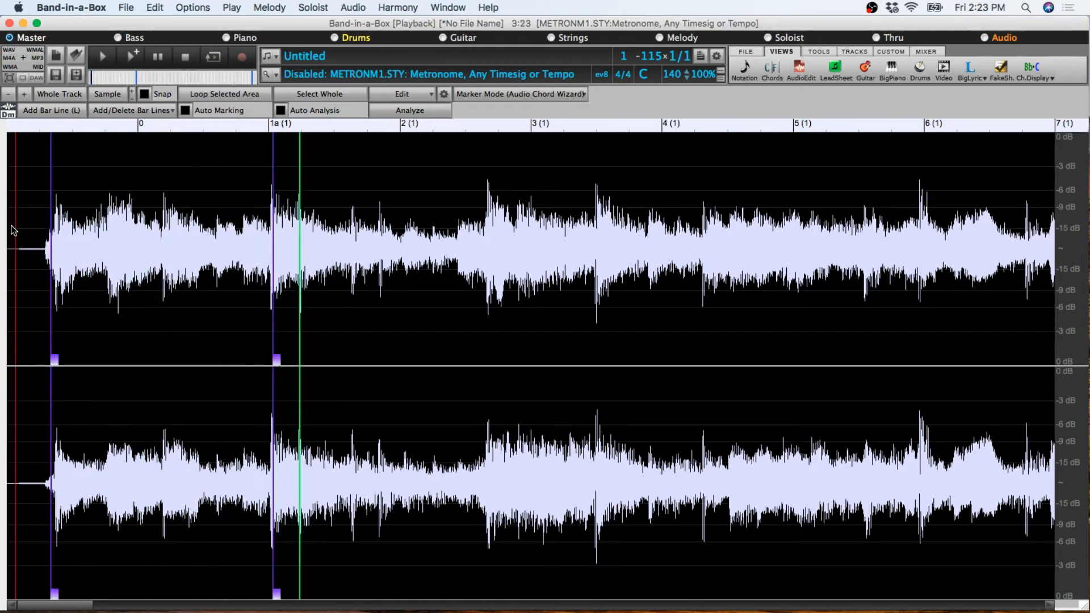
key("l")
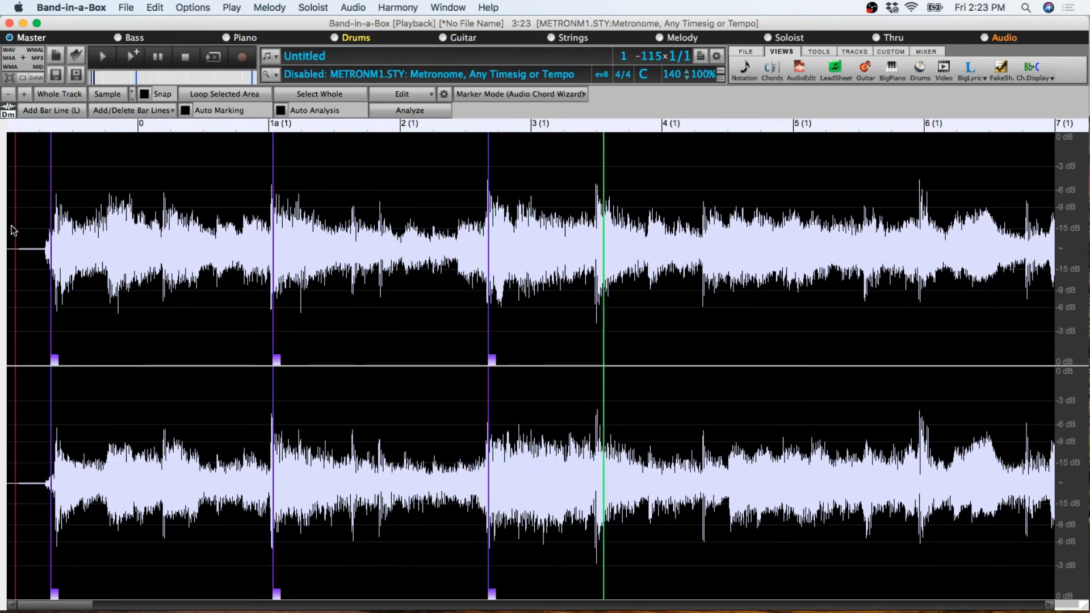
key("l")
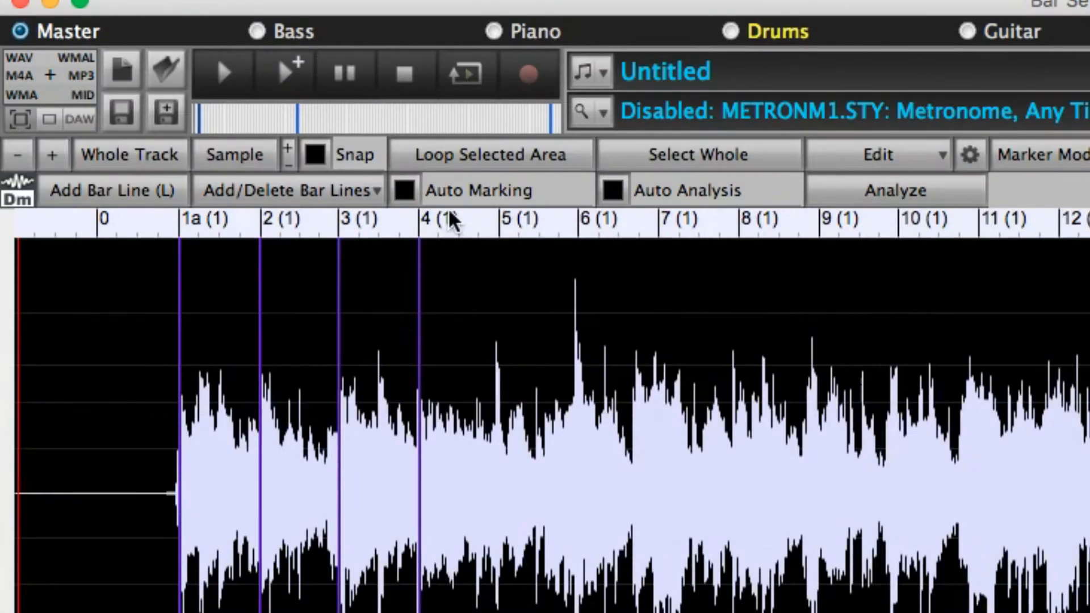
- Enable Auto Marking for the remaining bar lines, analyze the audio's chords, and open the chord sheet
left_click(404, 190)
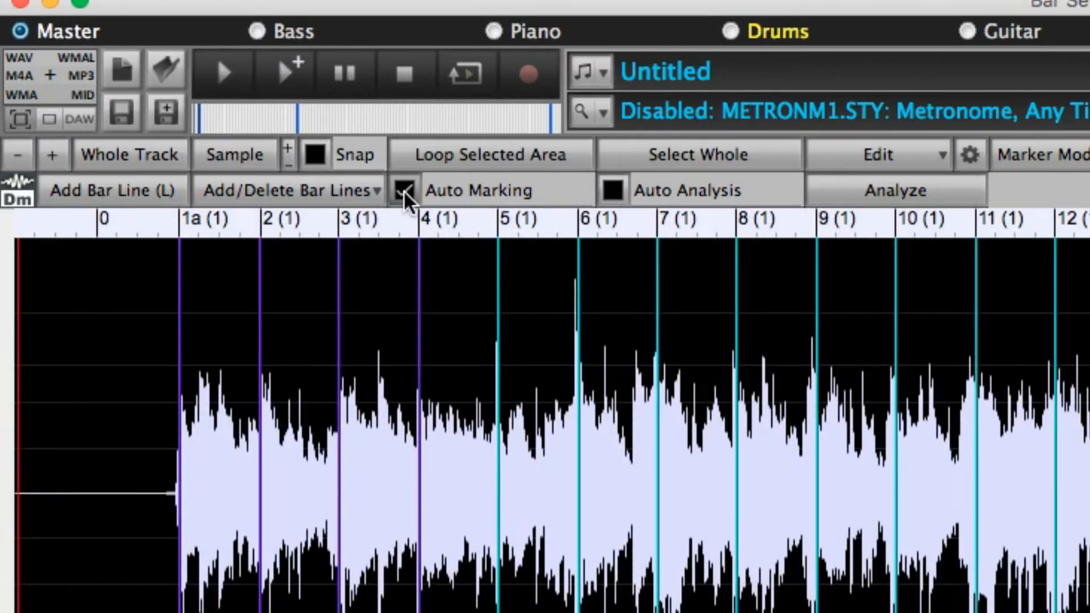
left_click(877, 199)
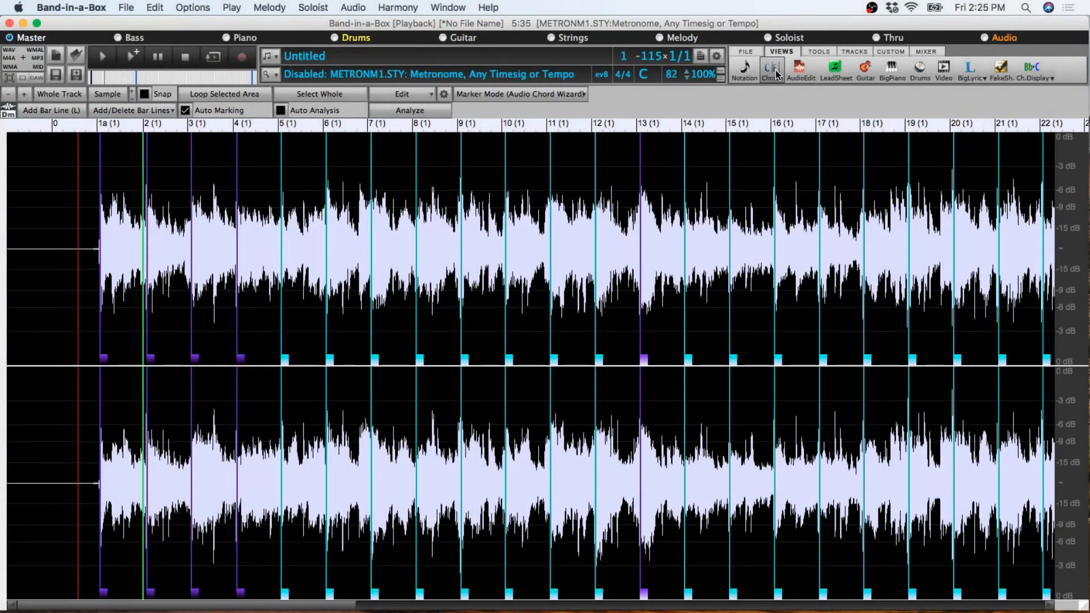
left_click(772, 71)
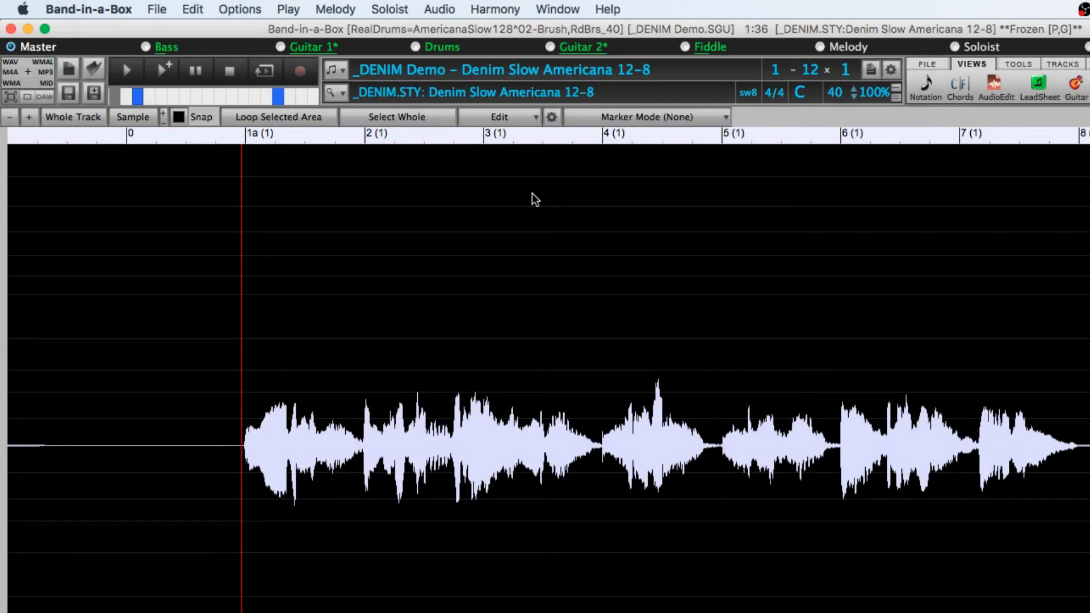
- Examine the audio editing commands, the edit settings and the Marker Mode options for the _DENIM Demo audio
left_click(532, 118)
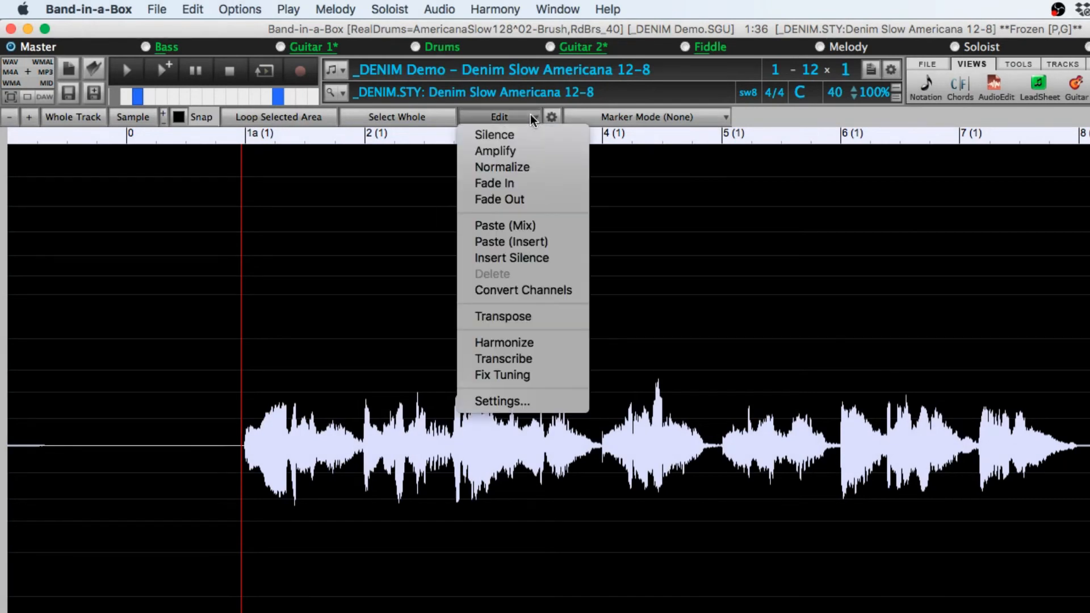
left_click(523, 343)
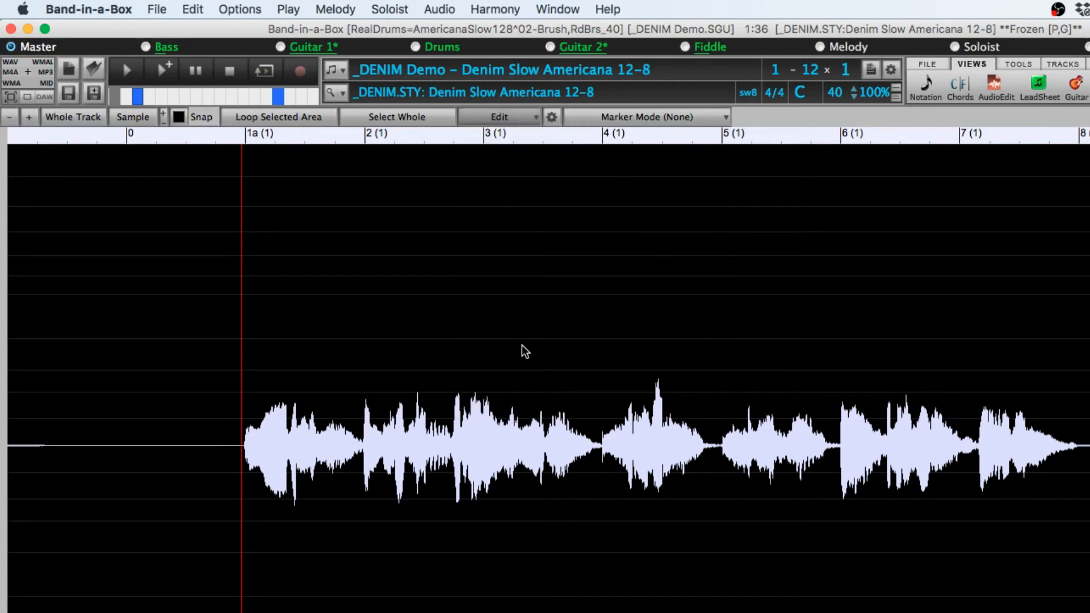
left_click(551, 118)
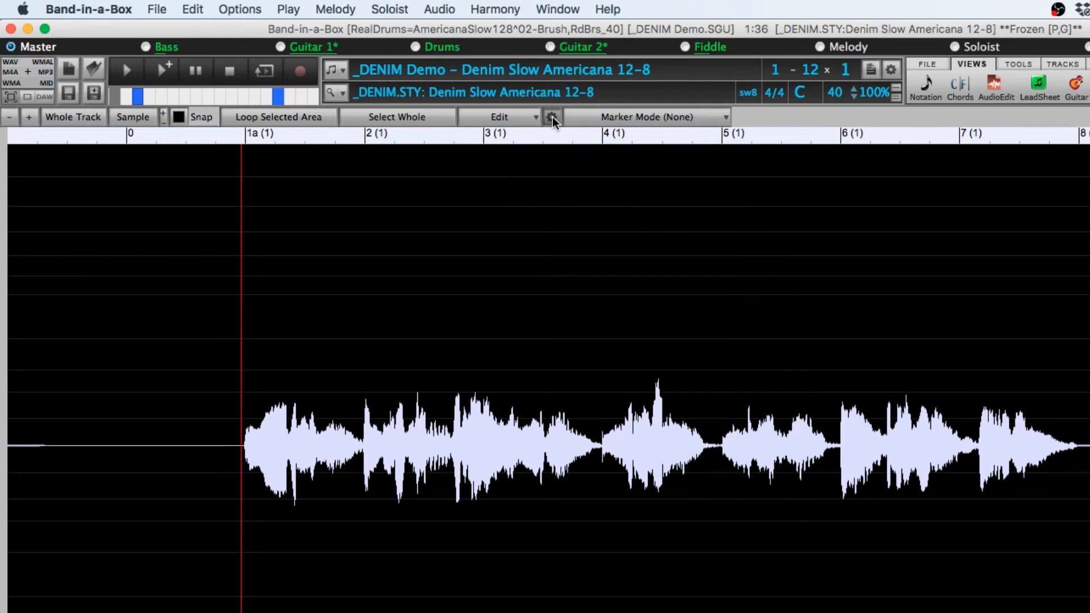
key("Escape")
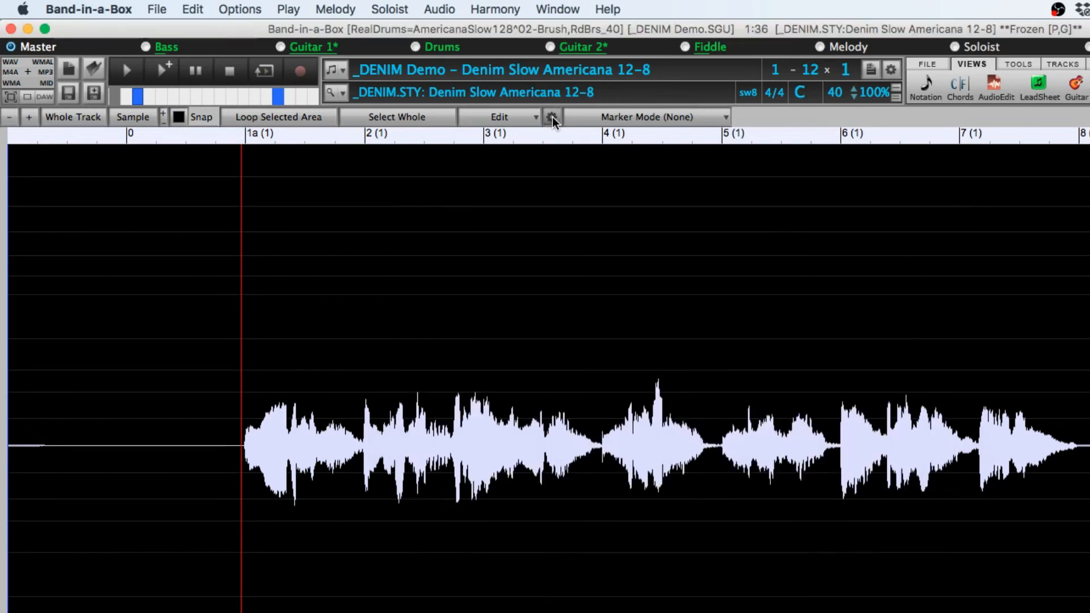
left_click(633, 118)
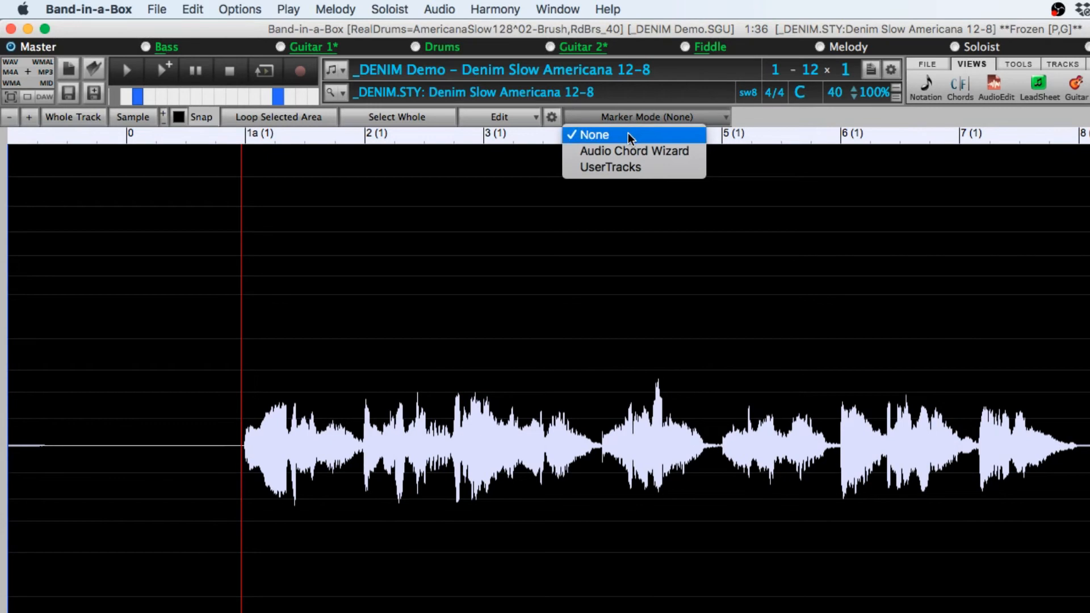
left_click(629, 168)
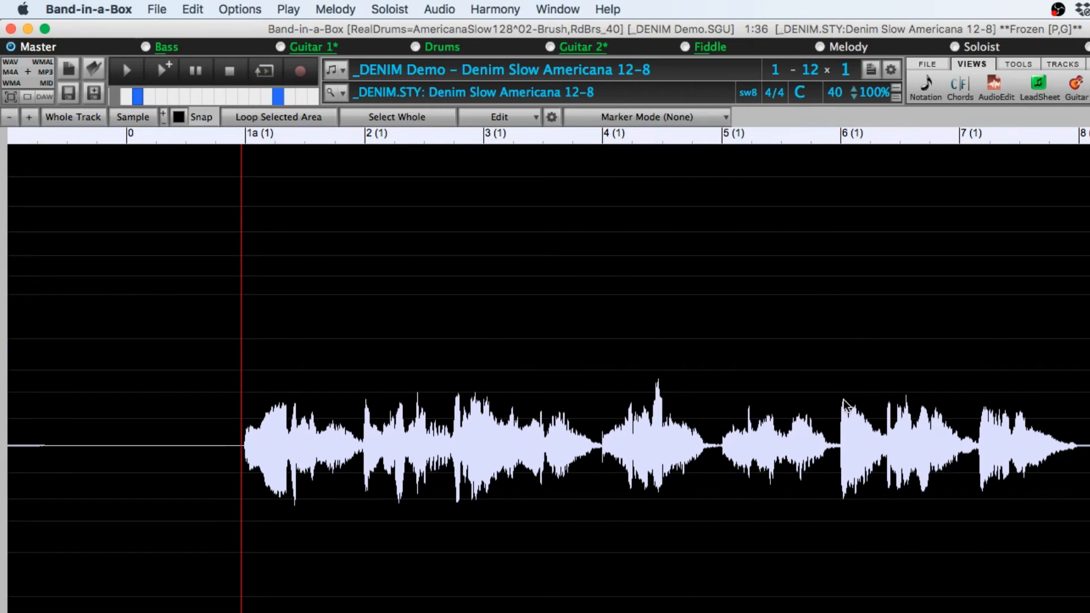
- Listen to the _DENIM Demo audio from the start of bar 1 and stop playback
double_click(239, 426)
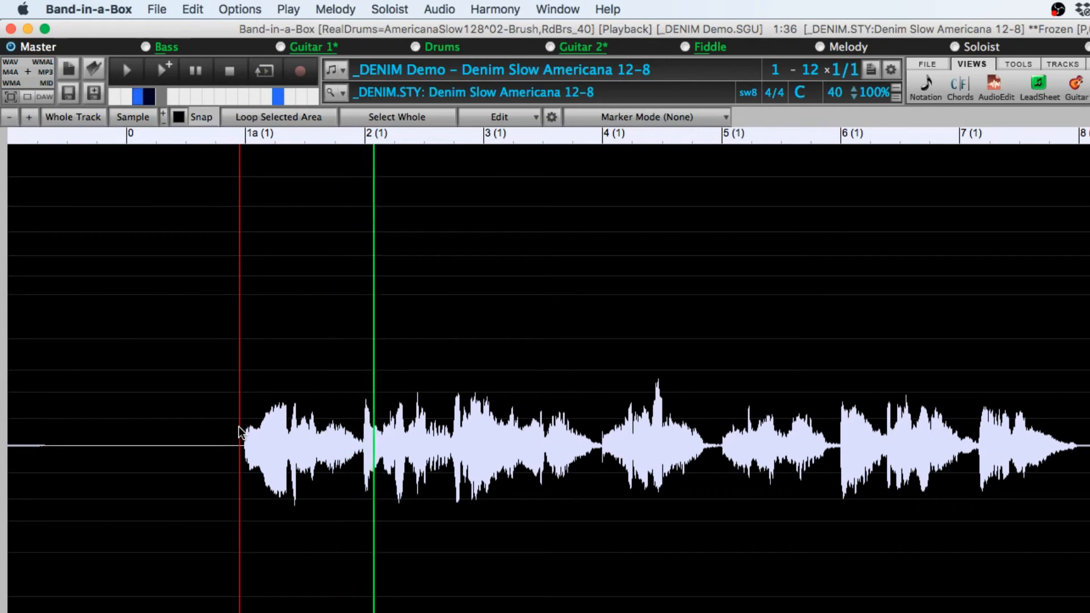
key("Escape")
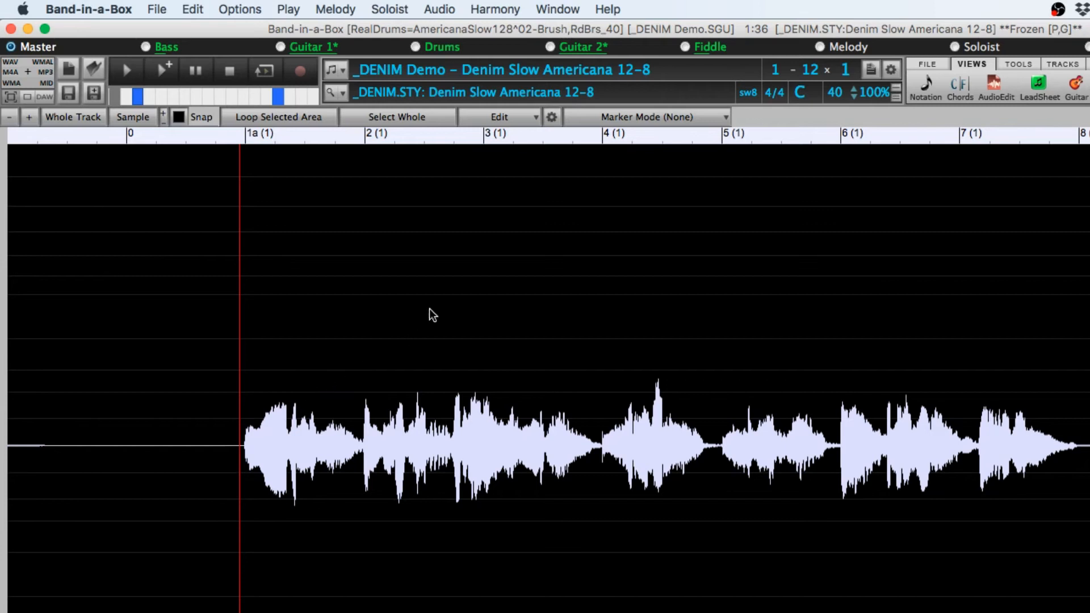
- Transcribe the audio to MIDI on the Melody track and stop the playback in the notation view
left_click(528, 120)
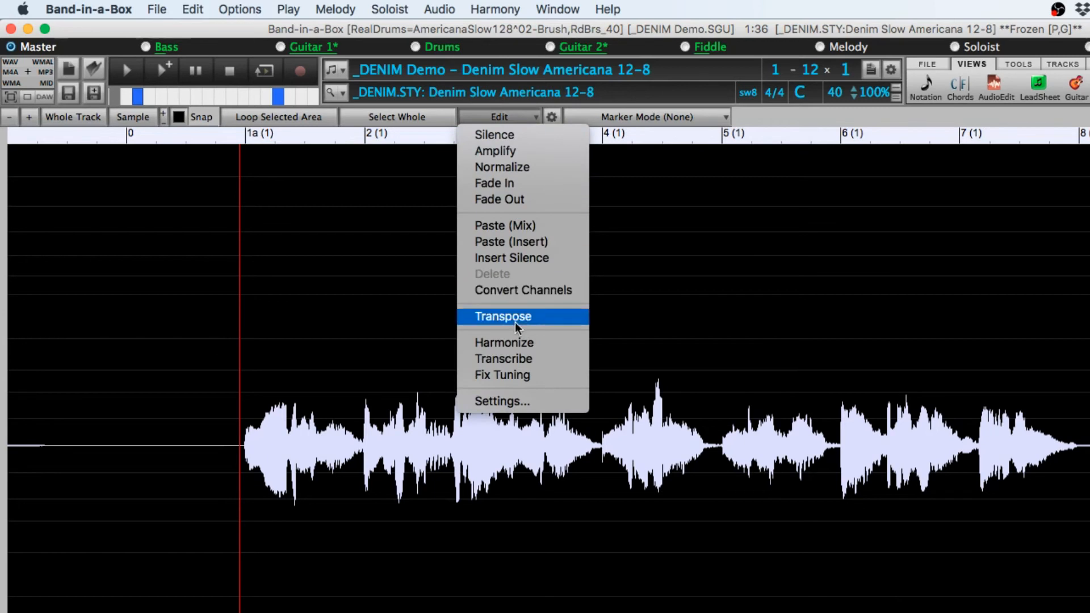
left_click(520, 362)
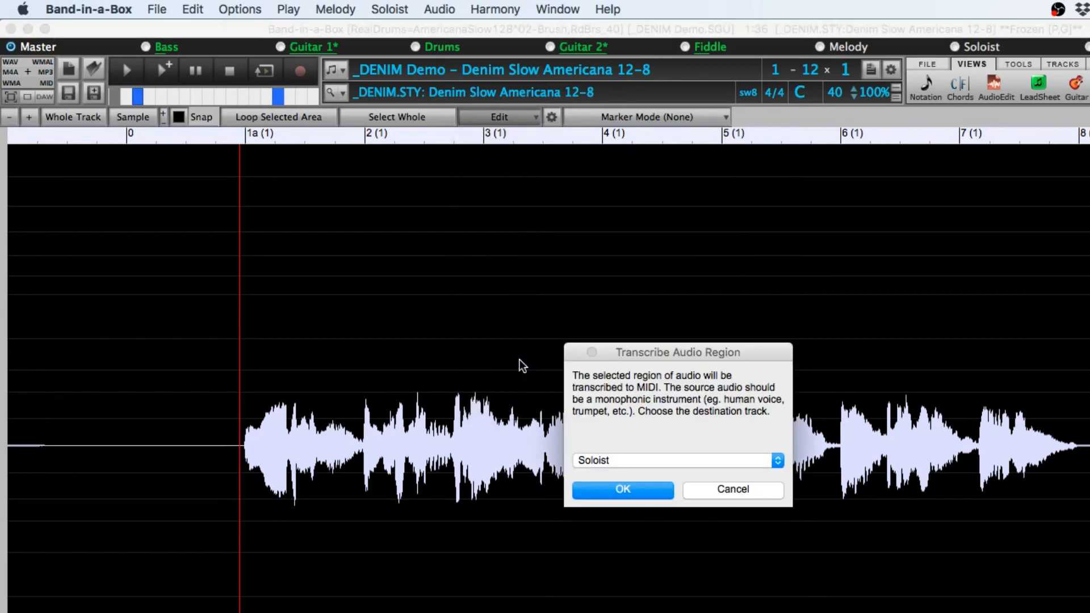
left_click(621, 462)
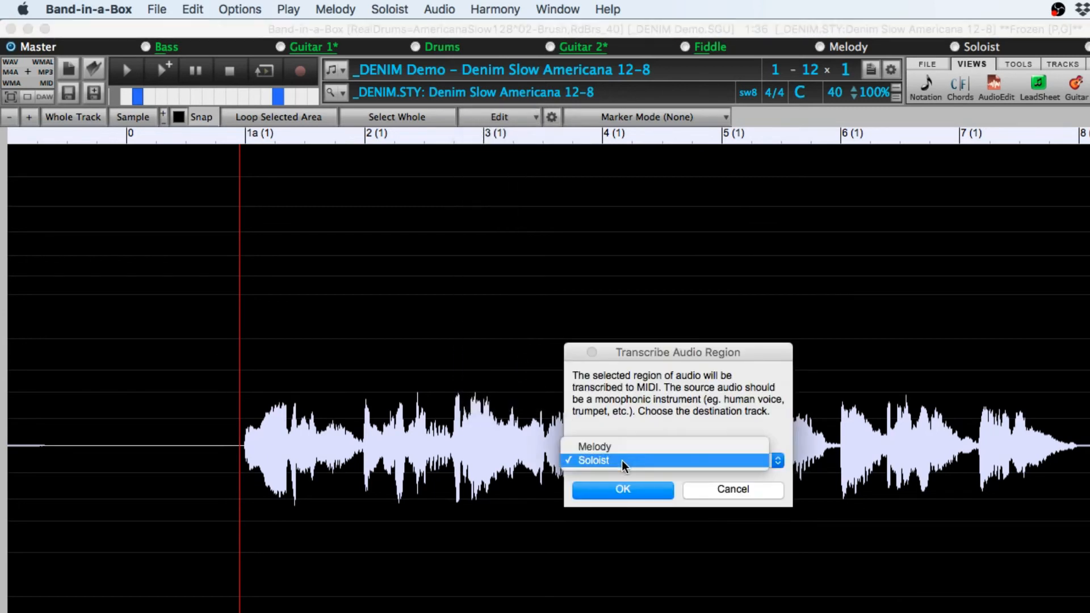
left_click(621, 447)
left_click(635, 490)
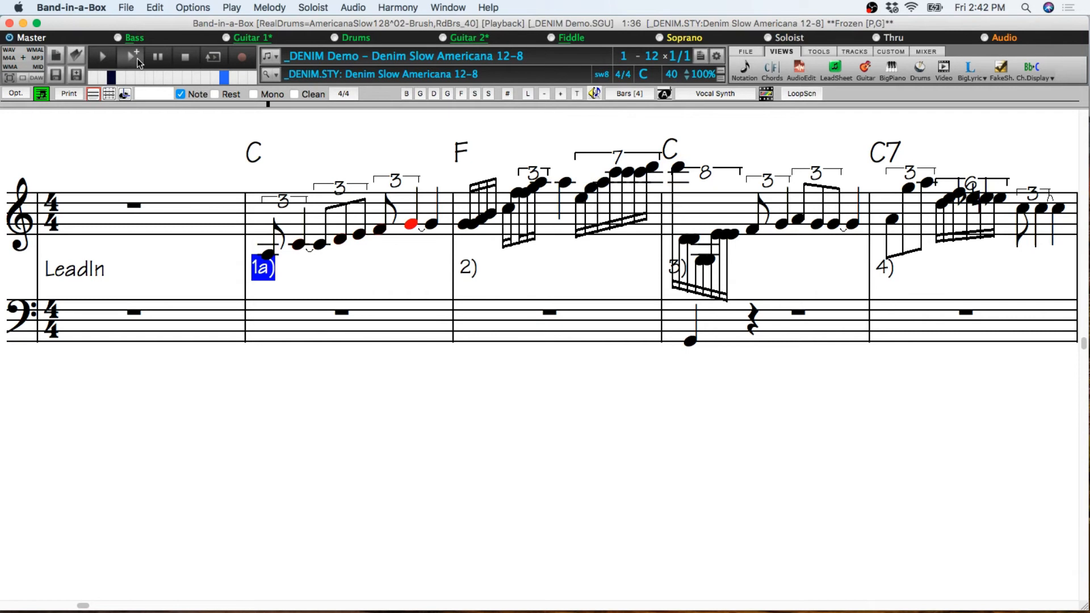
left_click(187, 56)
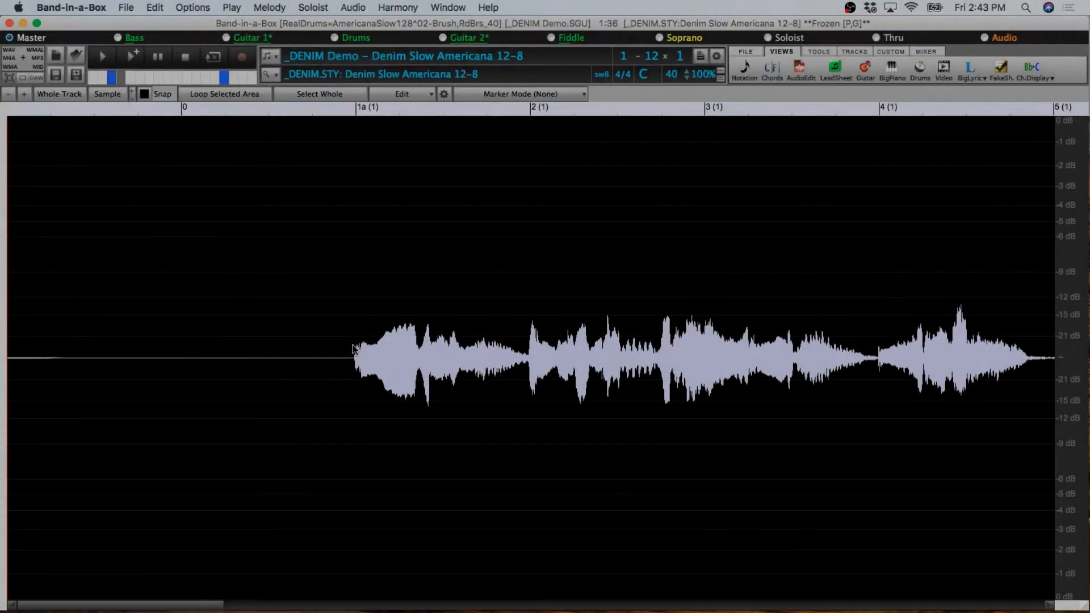
- Select bar 1 of the audio, open its Harmonize settings, and examine the harmony types and the options for what the harmony is based on
left_click_drag(353, 347, 528, 368)
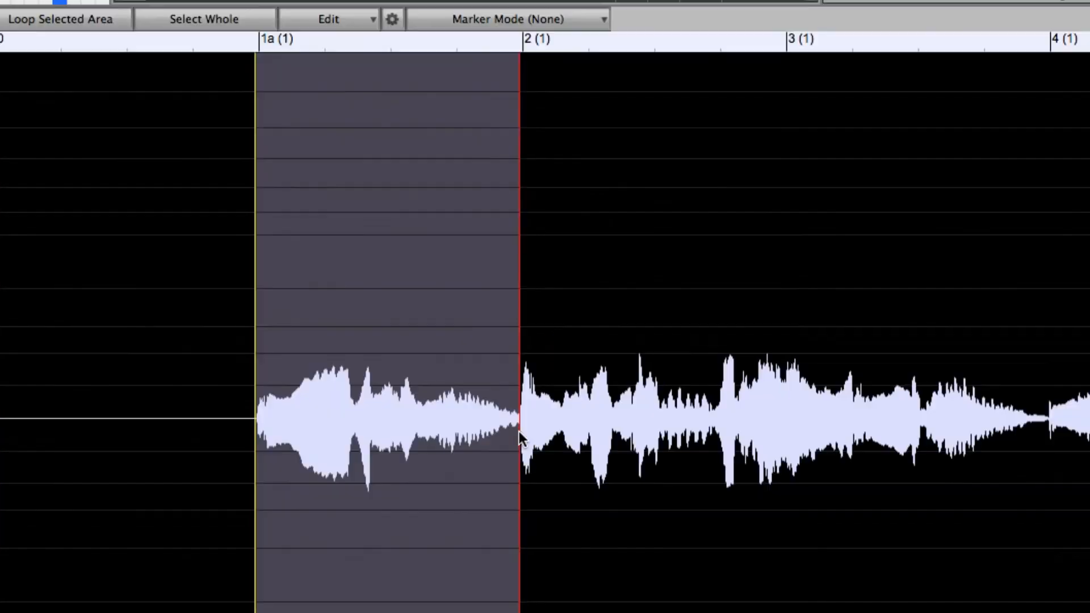
left_click(369, 14)
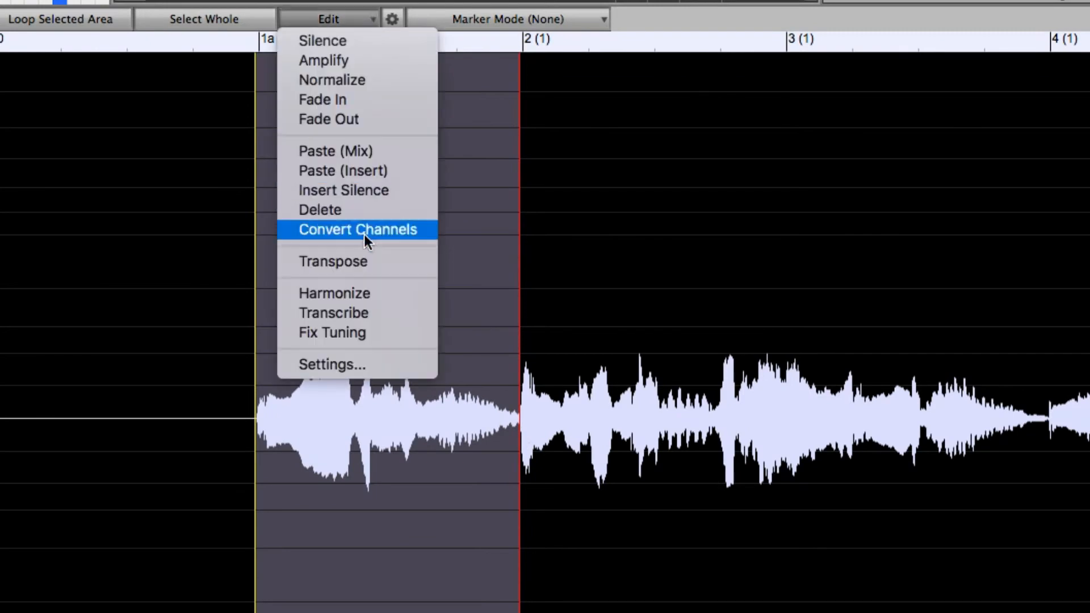
left_click(366, 291)
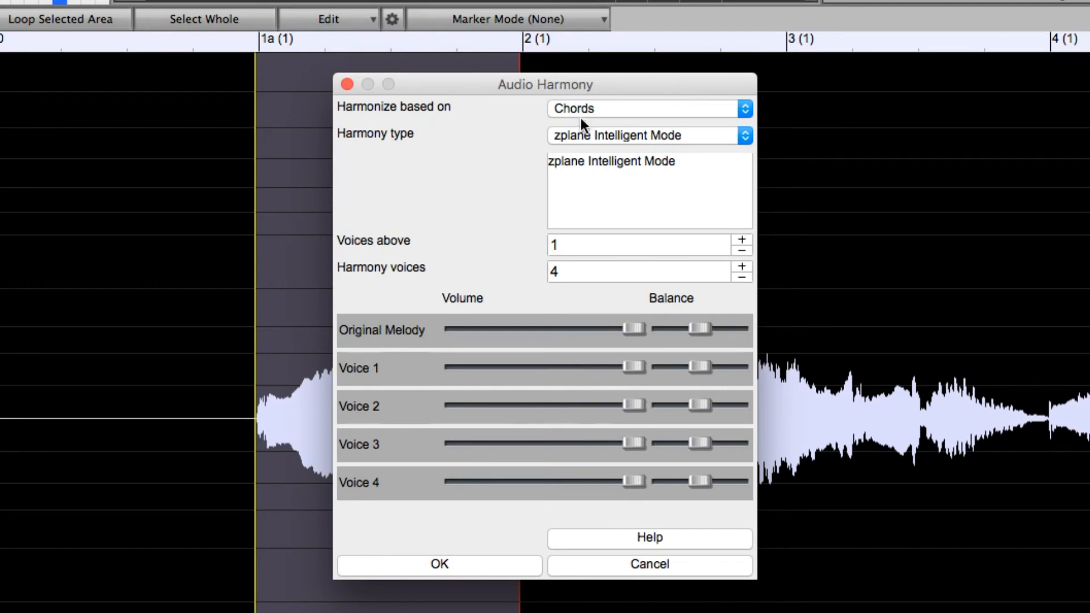
left_click(588, 135)
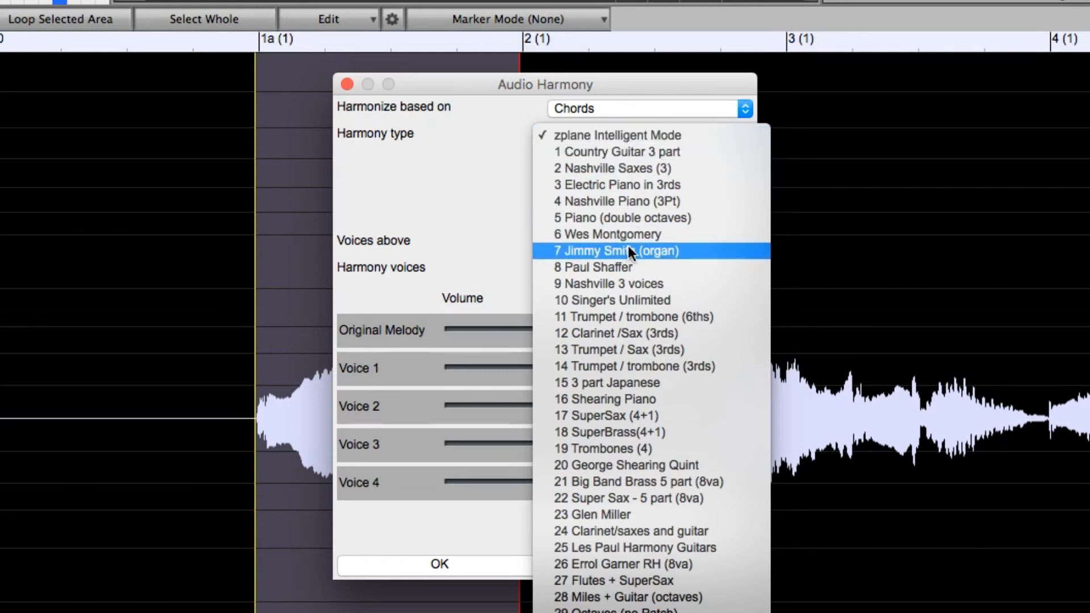
left_click(604, 109)
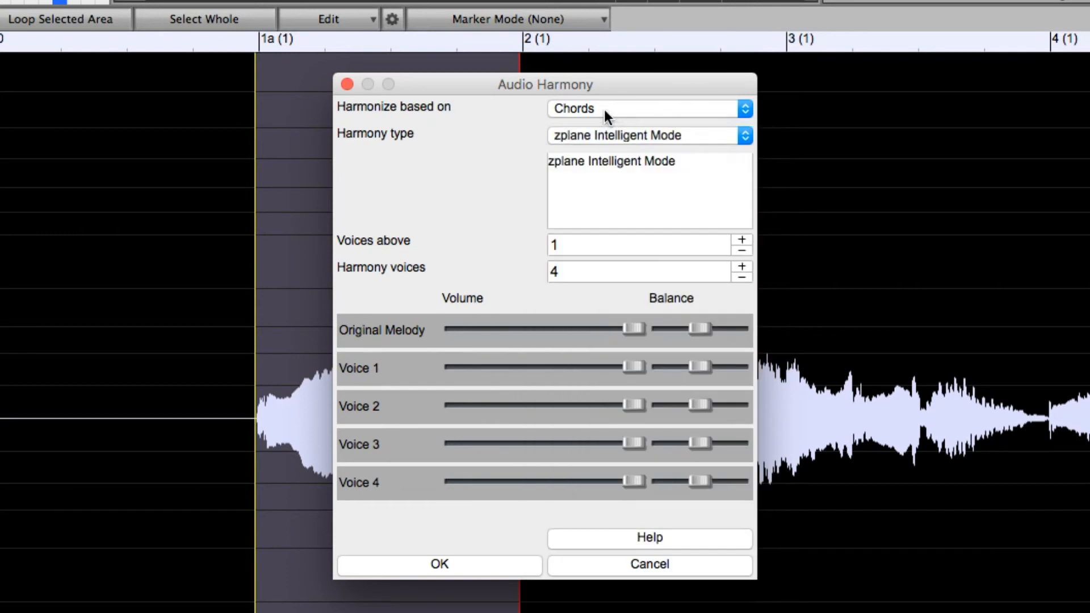
left_click(604, 107)
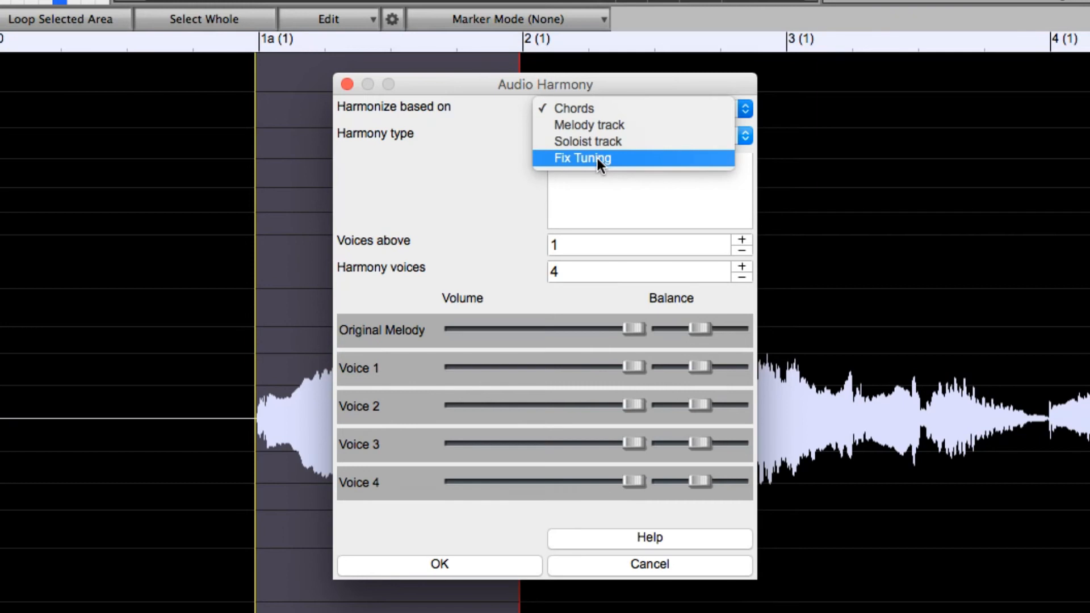
left_click(588, 108)
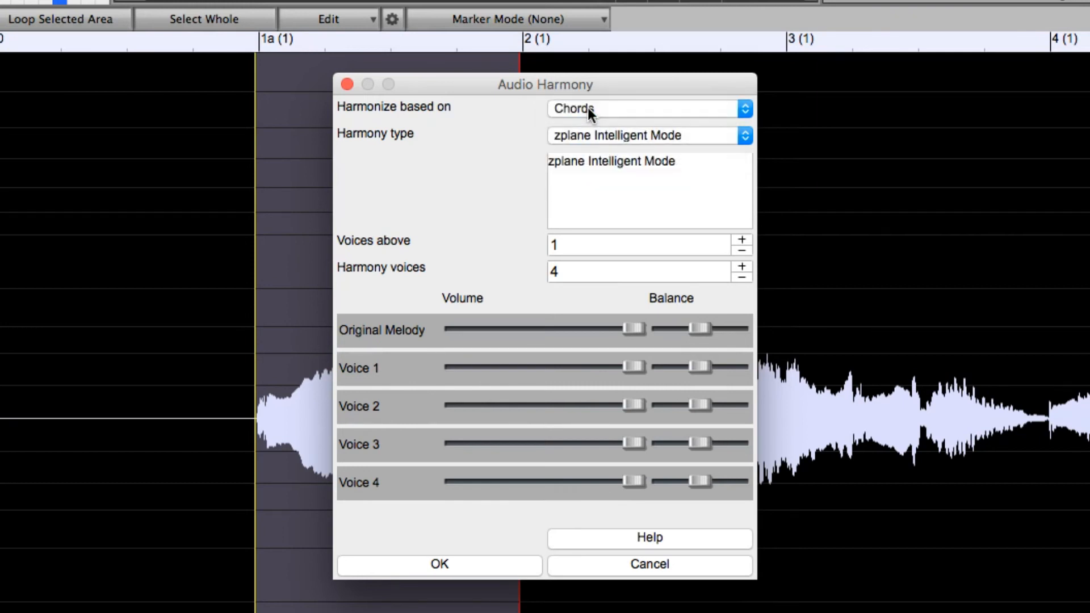
- Choose a harmony type from further down the list and apply the chord-based harmony to the selected audio
left_click(597, 137)
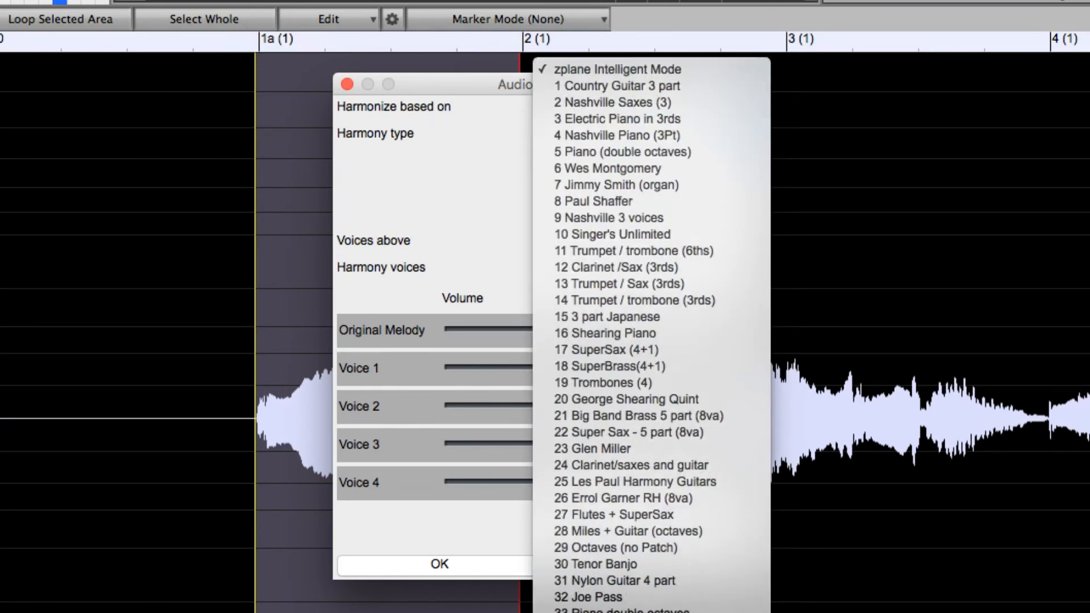
left_click(637, 599)
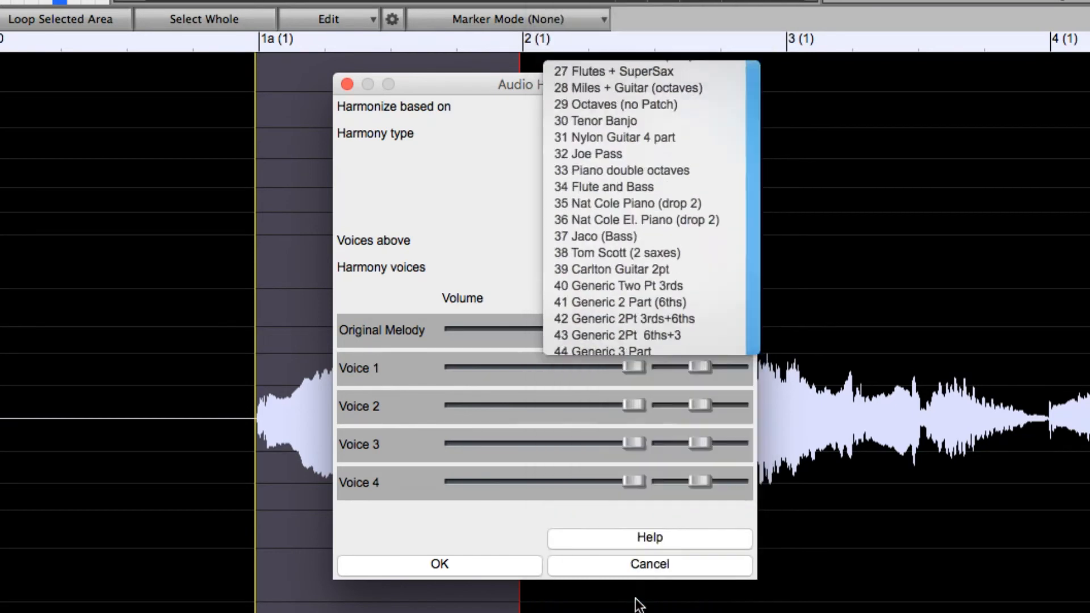
left_click(523, 564)
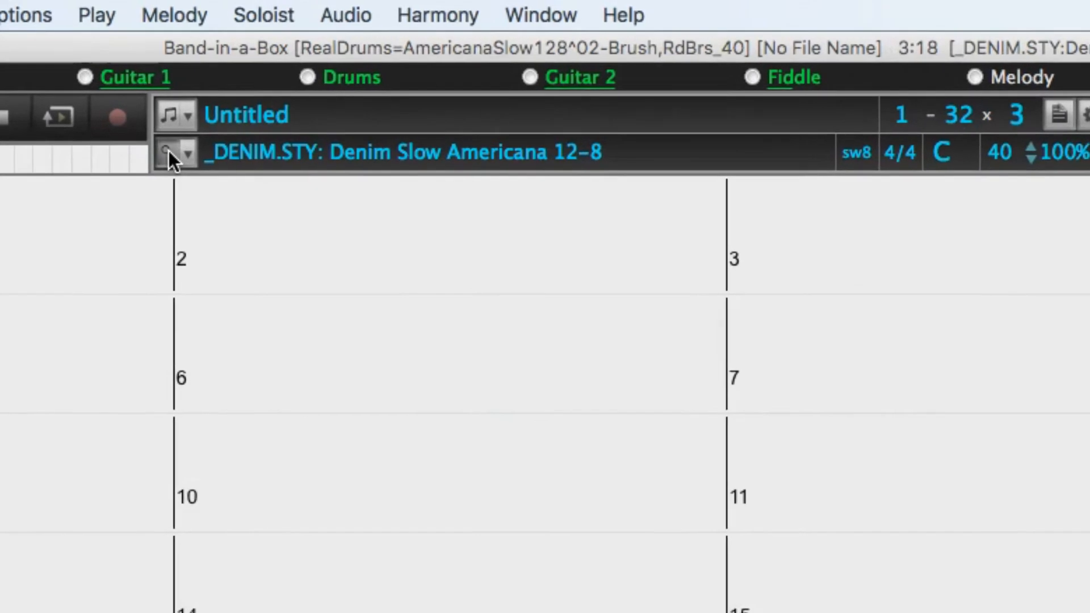
- Open the song titles browser from the StylePicker and look through the title list
left_click(169, 151)
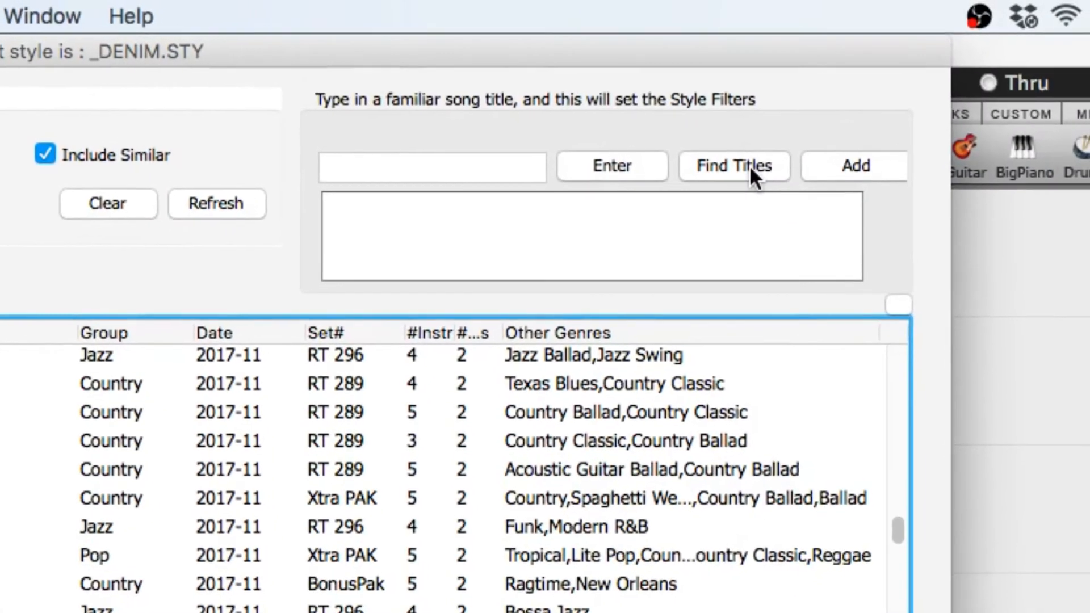
left_click(755, 163)
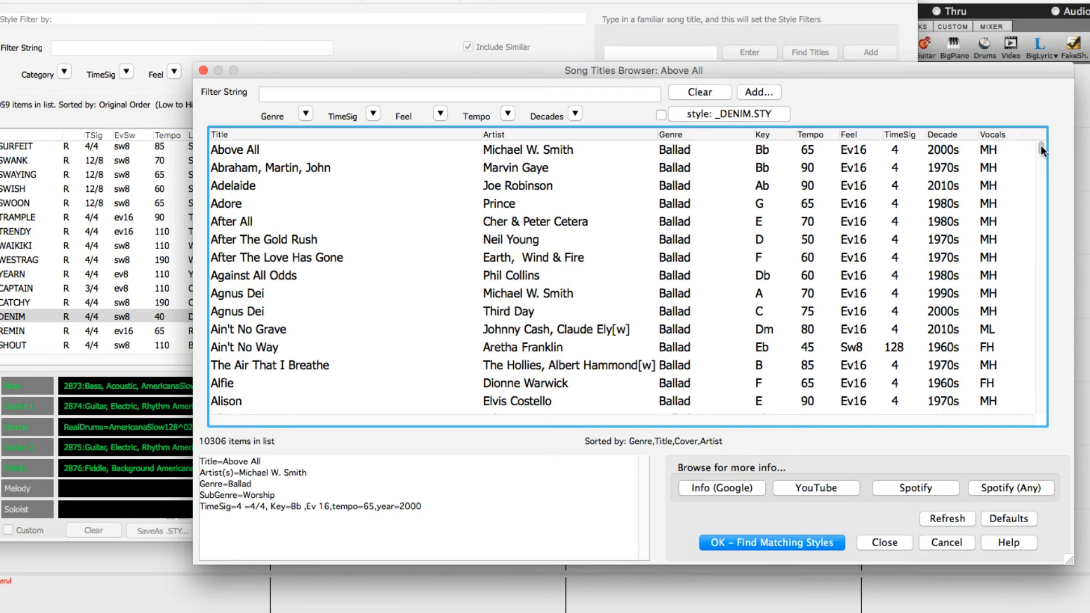
left_click_drag(1040, 146, 1042, 271)
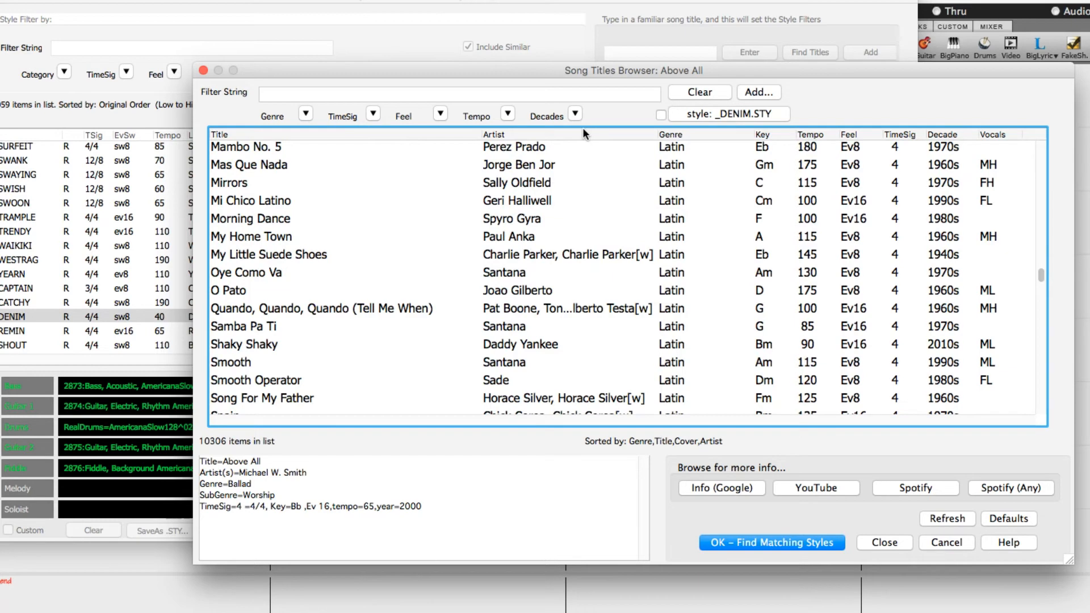
- Filter the song titles to Bluegrass in 3/4 time and find styles matching "I'm So Lonesome I Could Cry"
left_click(305, 114)
mouse_move(491, 276)
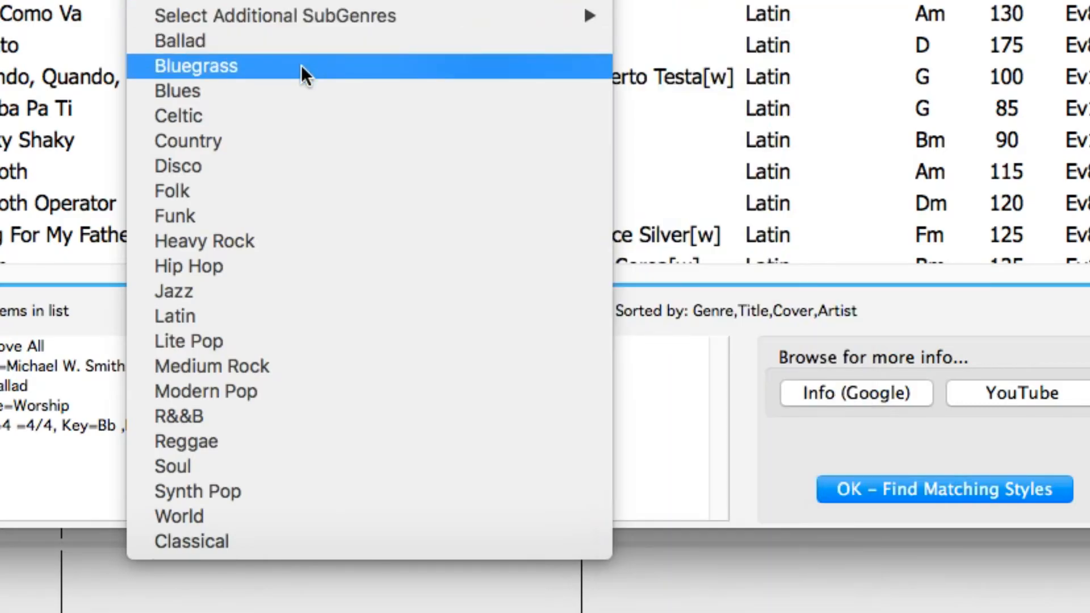
left_click(301, 64)
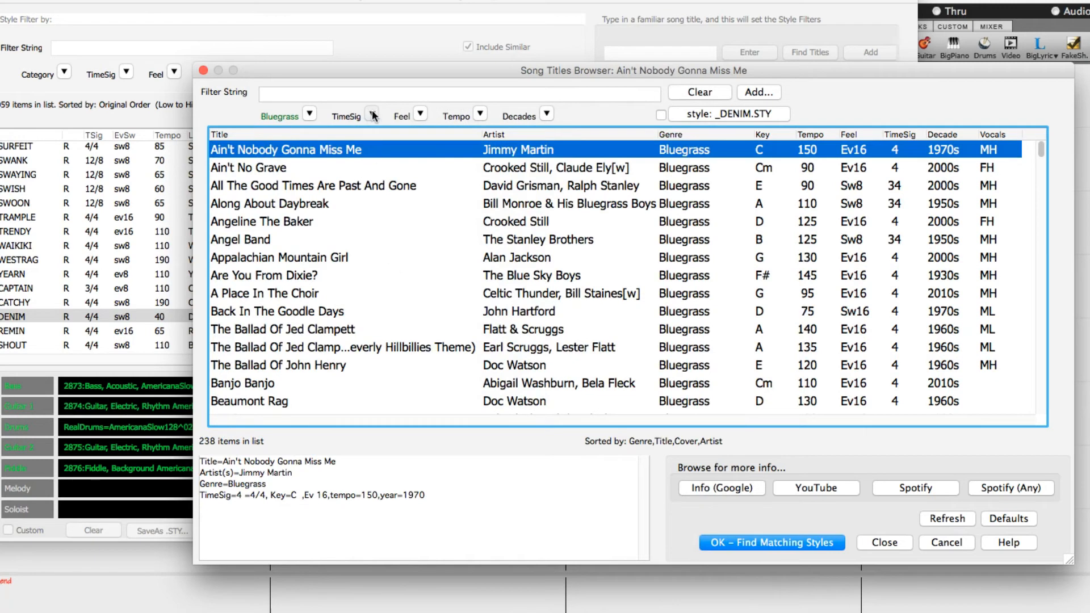
left_click(372, 112)
left_click(445, 168)
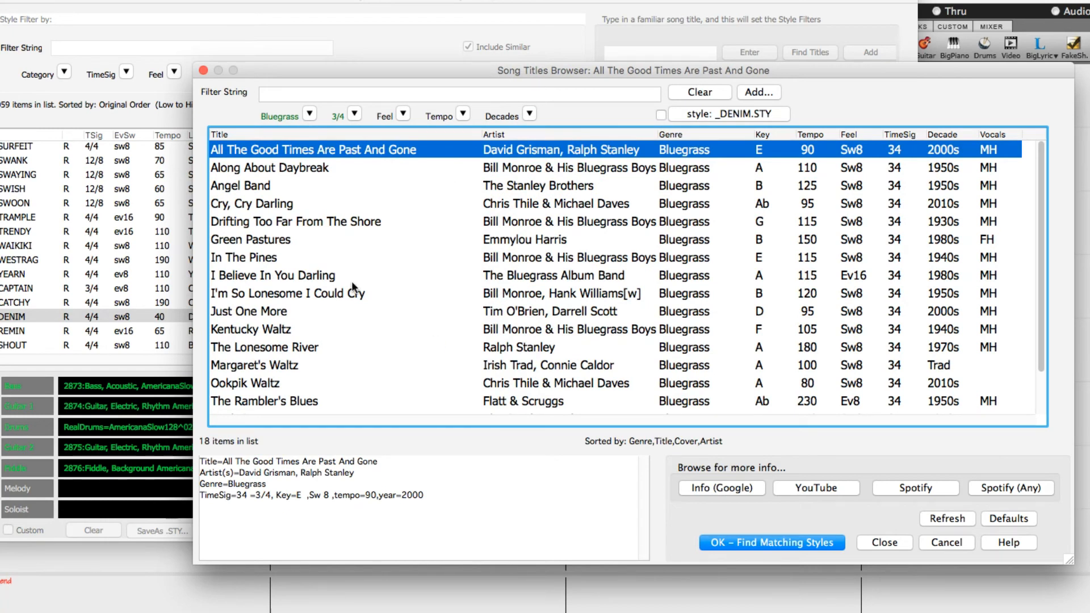
left_click(329, 294)
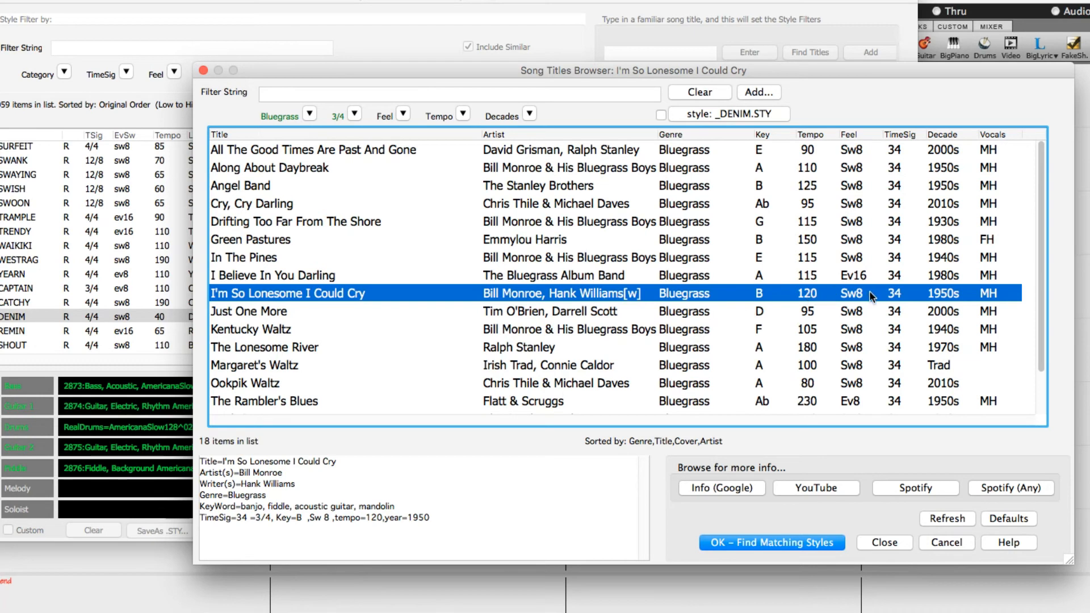
left_click(783, 541)
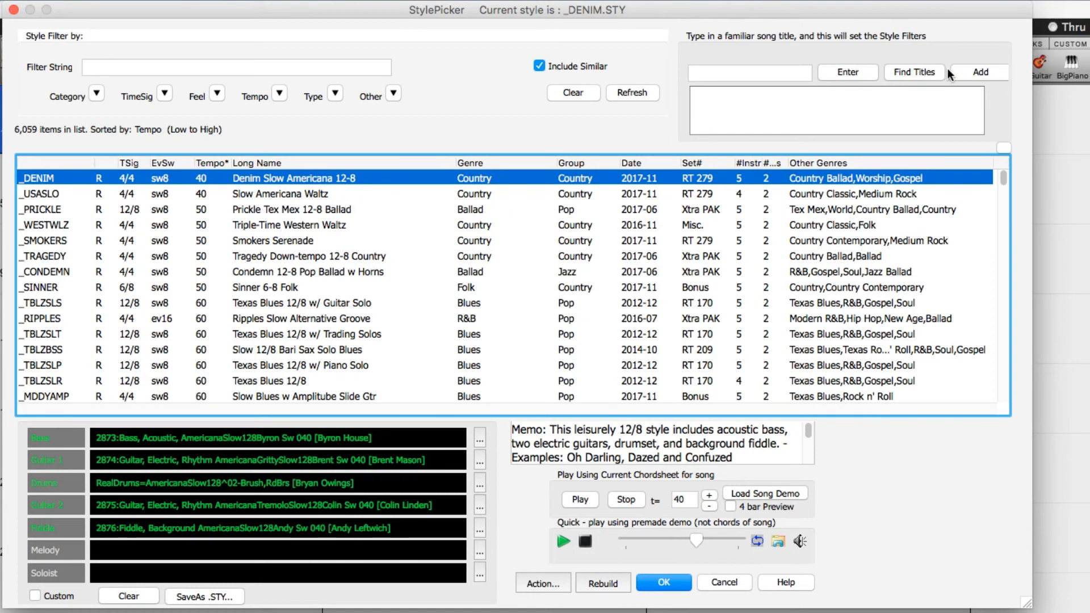
- Reopen the song titles browser and restrict the list to titles that match the style _DENIM.STY
left_click(914, 69)
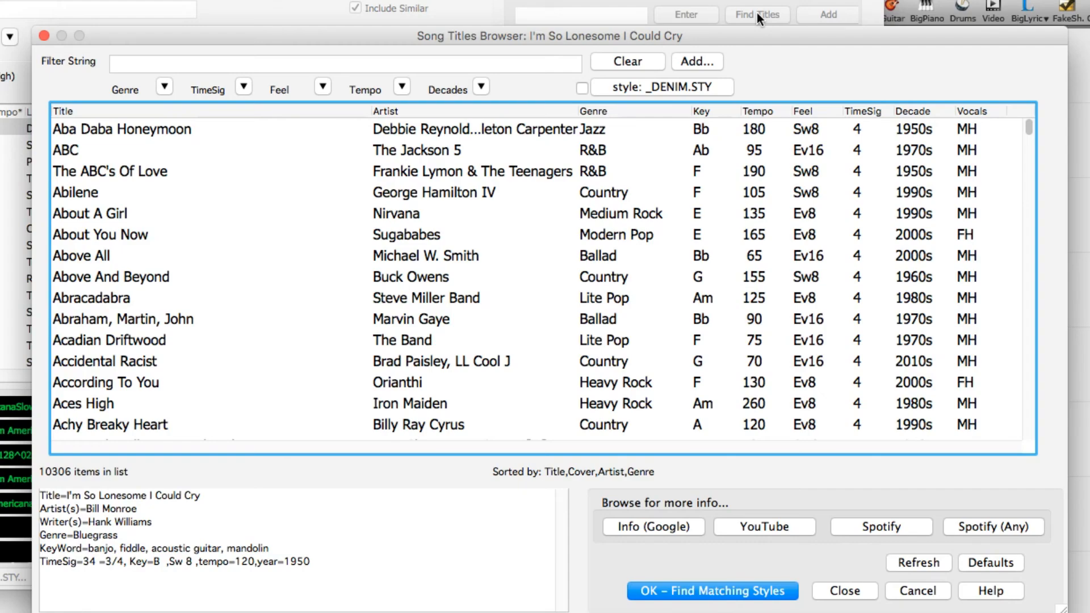
left_click(629, 90)
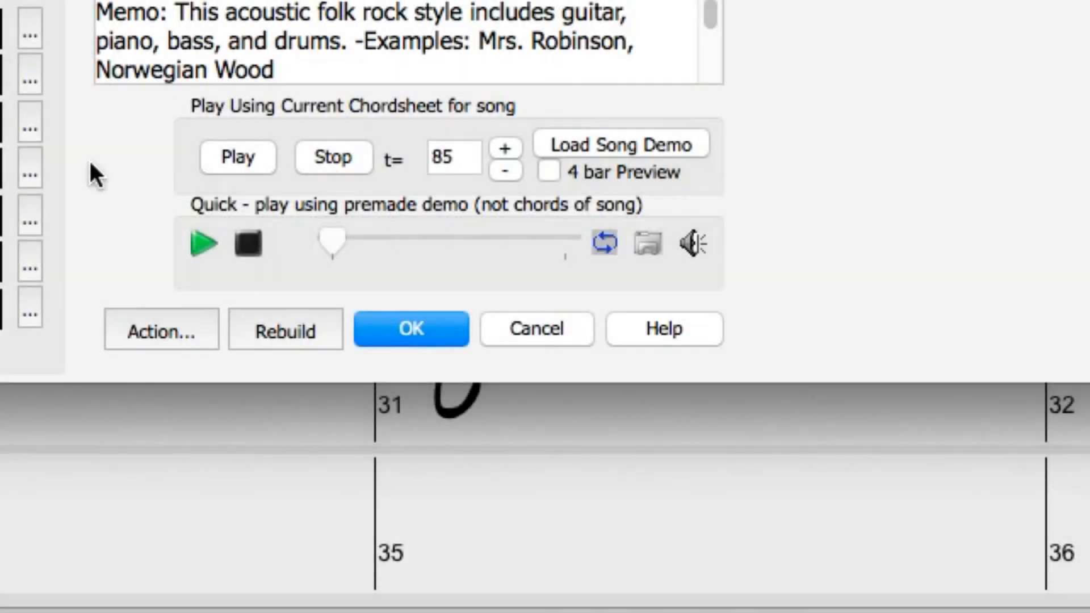
- Assign the RealTrack 2666 "Pedal Steel, Rhythm LushChordsSlow Ev 075" to the Strings track of the _MIST style
left_click(158, 332)
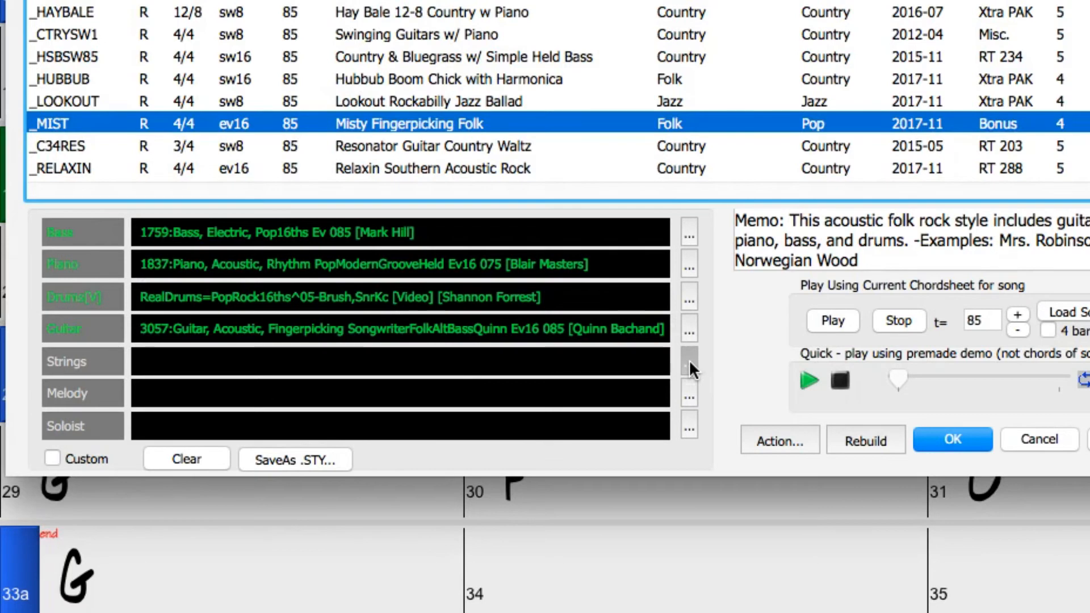
left_click(689, 359)
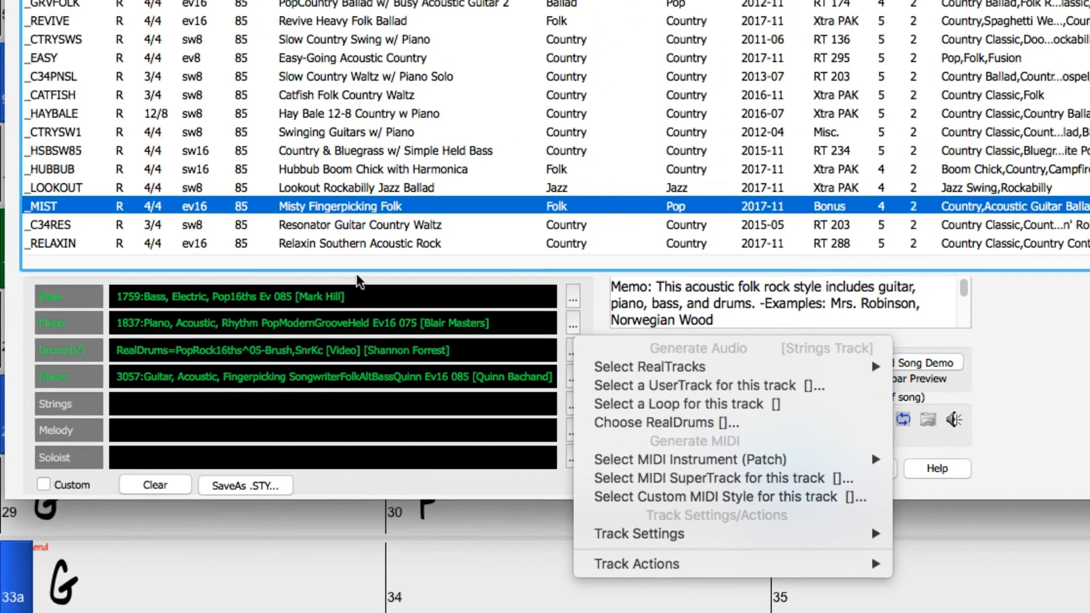
mouse_move(676, 370)
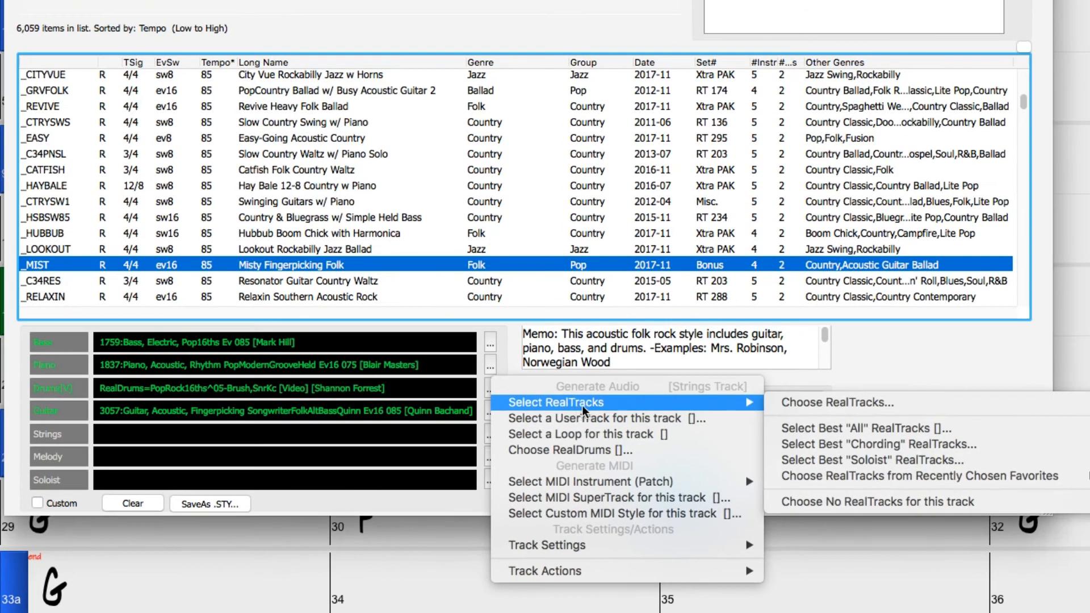
left_click(874, 429)
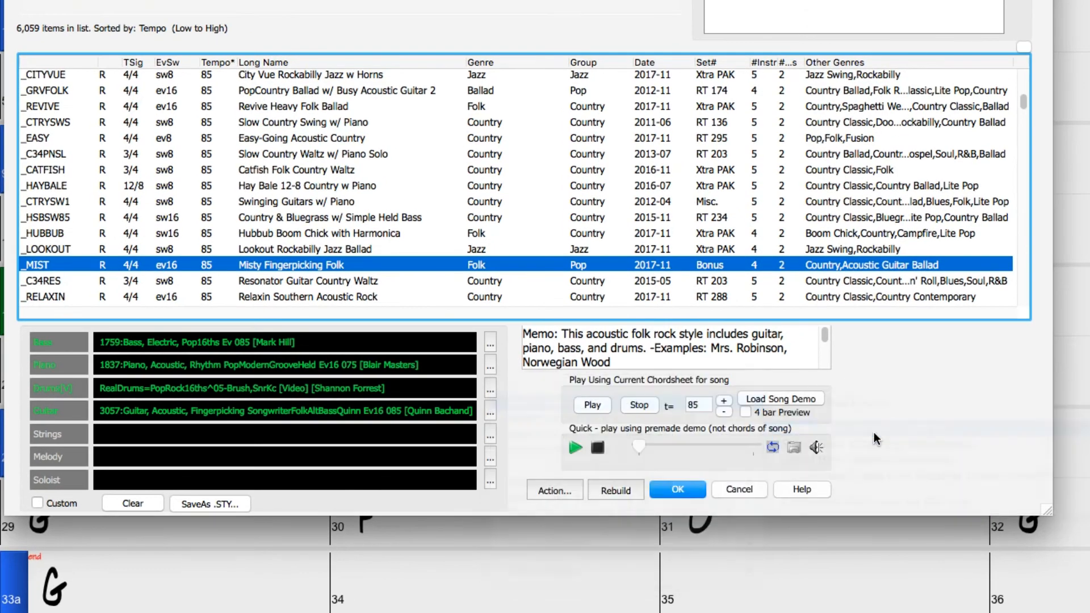
type("pedal st")
left_click(495, 64)
left_click(915, 520)
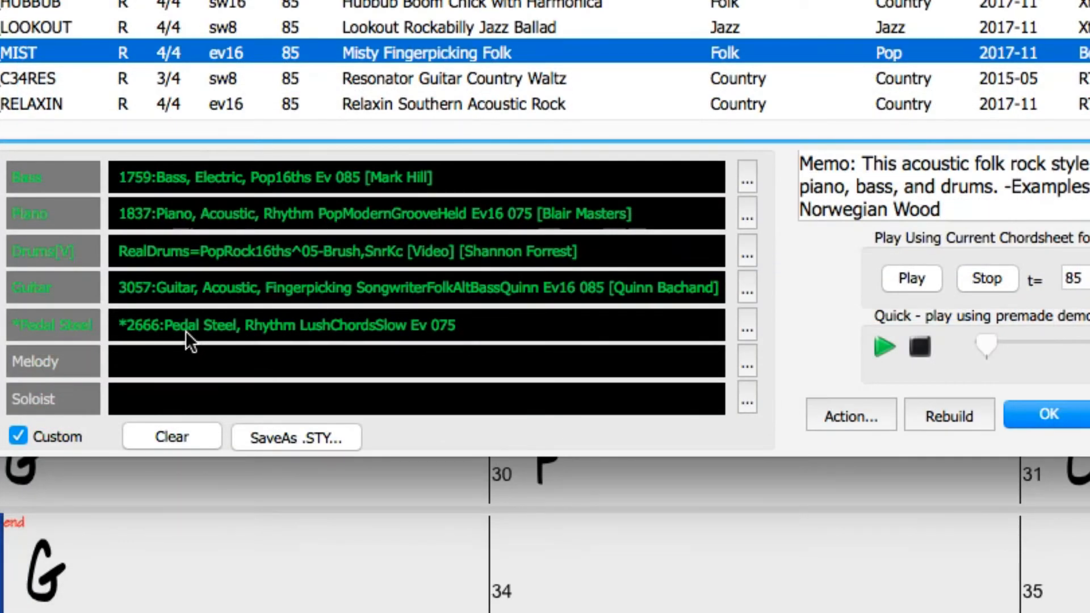
left_click(1070, 418)
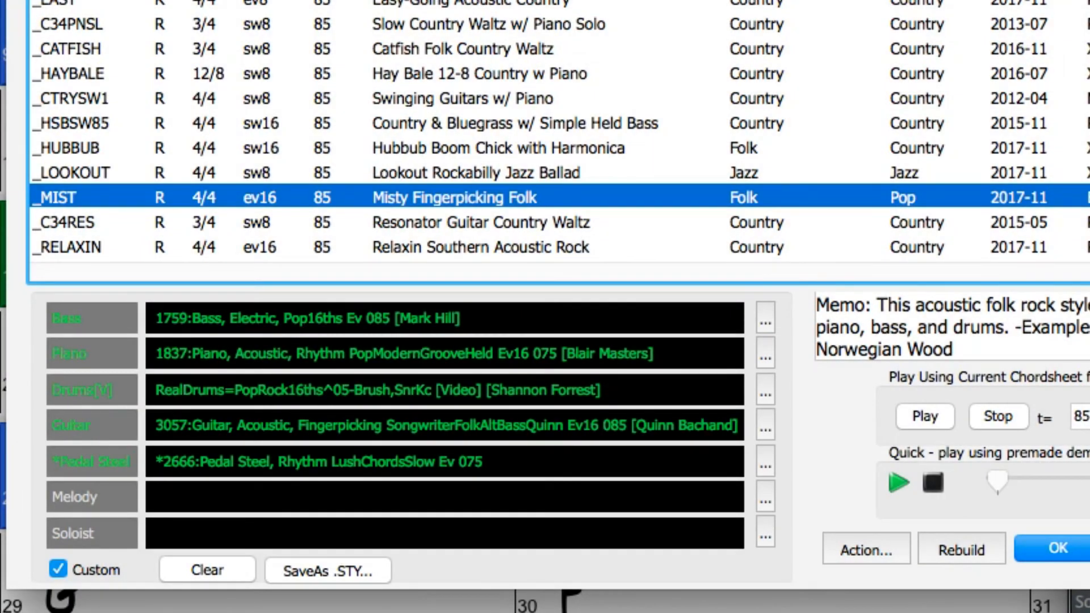
- Save the customized style with the long name "Misty Fingerpicking Folk, PedSte" under the file name _MISTPS
left_click(349, 569)
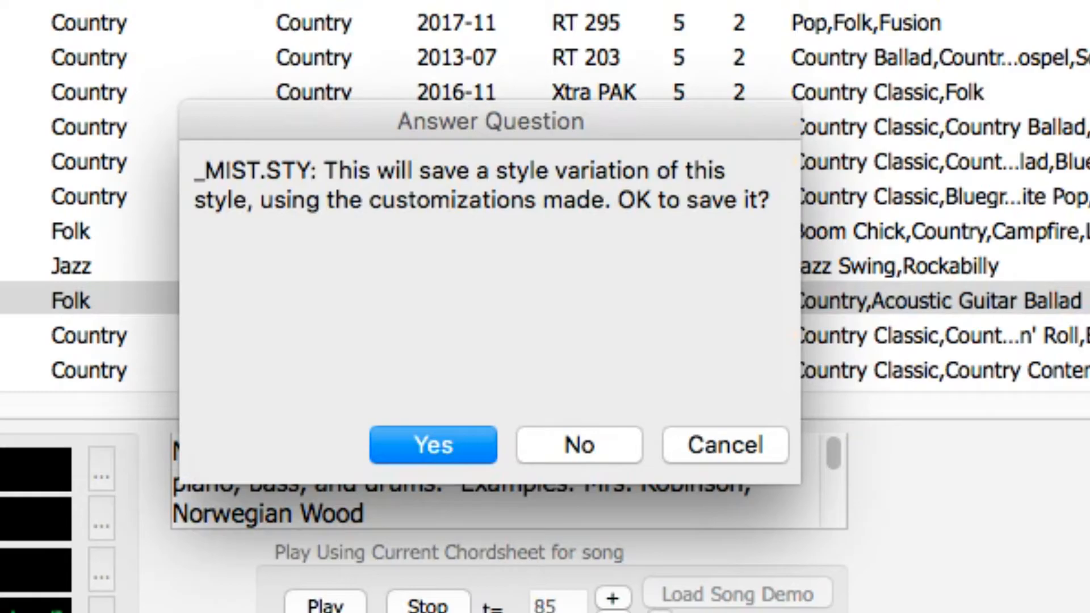
key("Return")
key("Right")
type(", PedS")
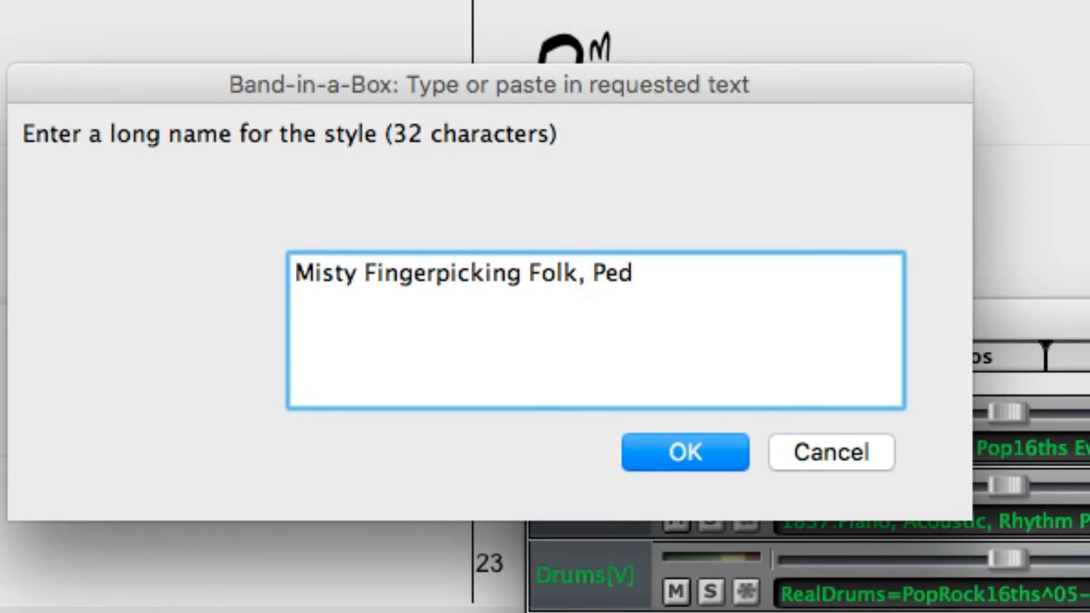
type("teel")
key("Return")
type("_MIST")
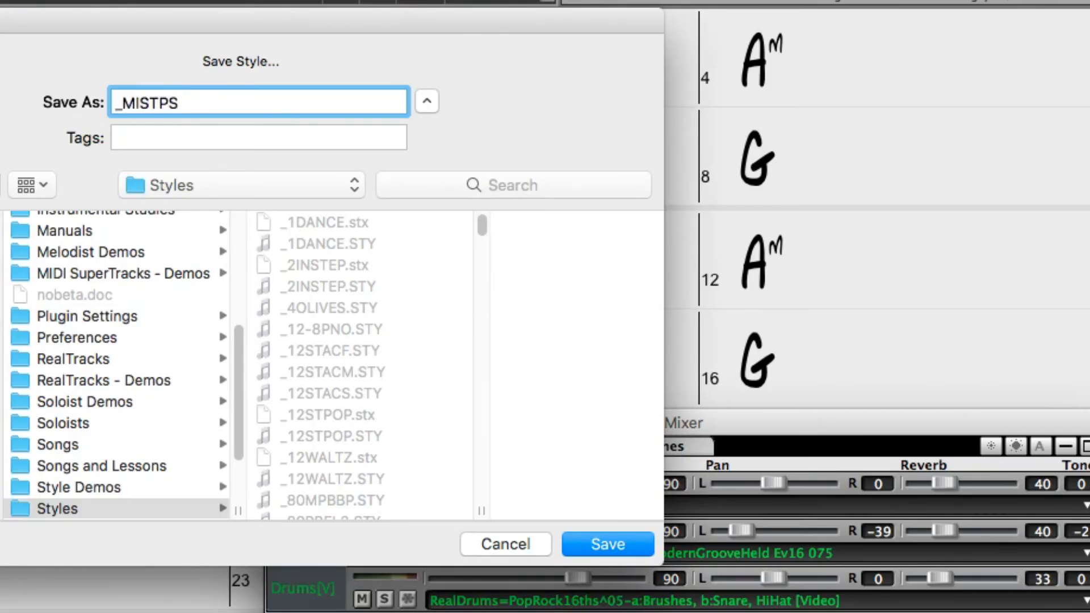
type("PS")
key("Return")
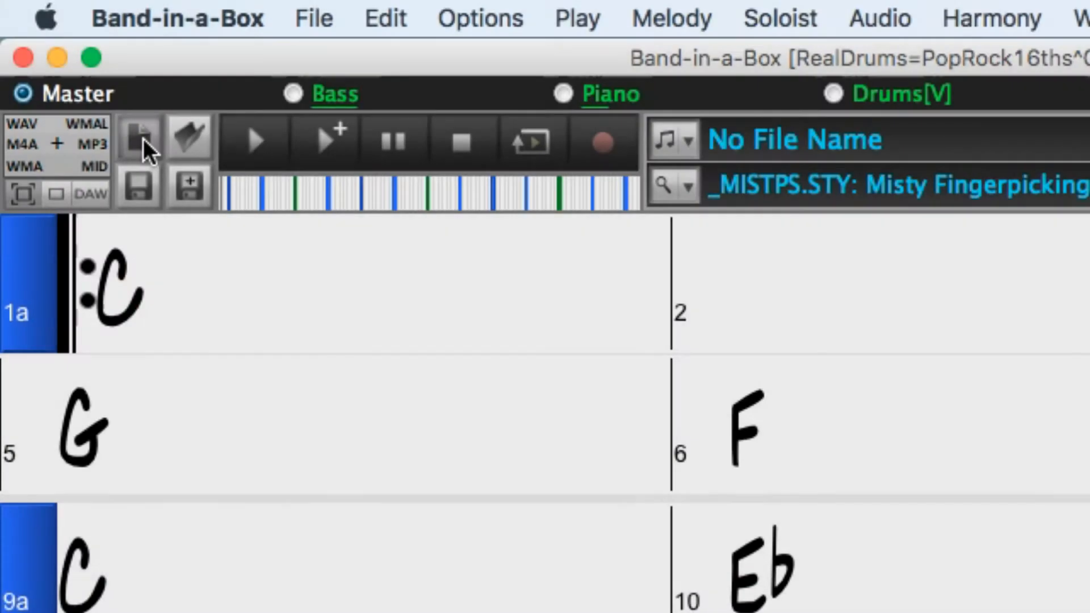
- Start a new song in Dm, enter the chords Dm, F, G, Am, Dm, A7, Dm with a Dm ending, and play it
left_click(143, 140)
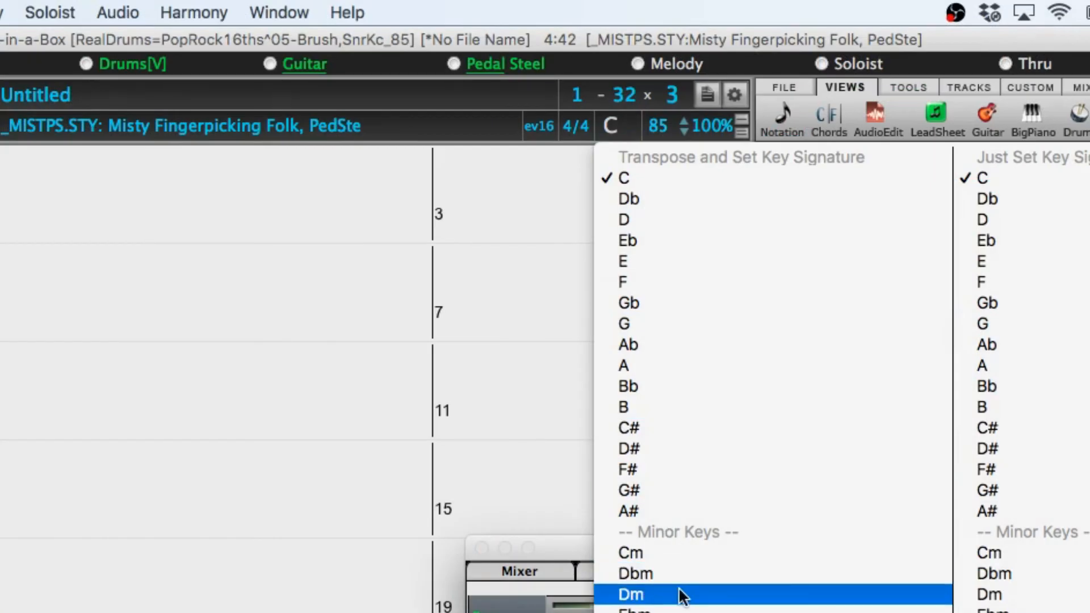
left_click(681, 592)
type("F")
key("Return")
type("G")
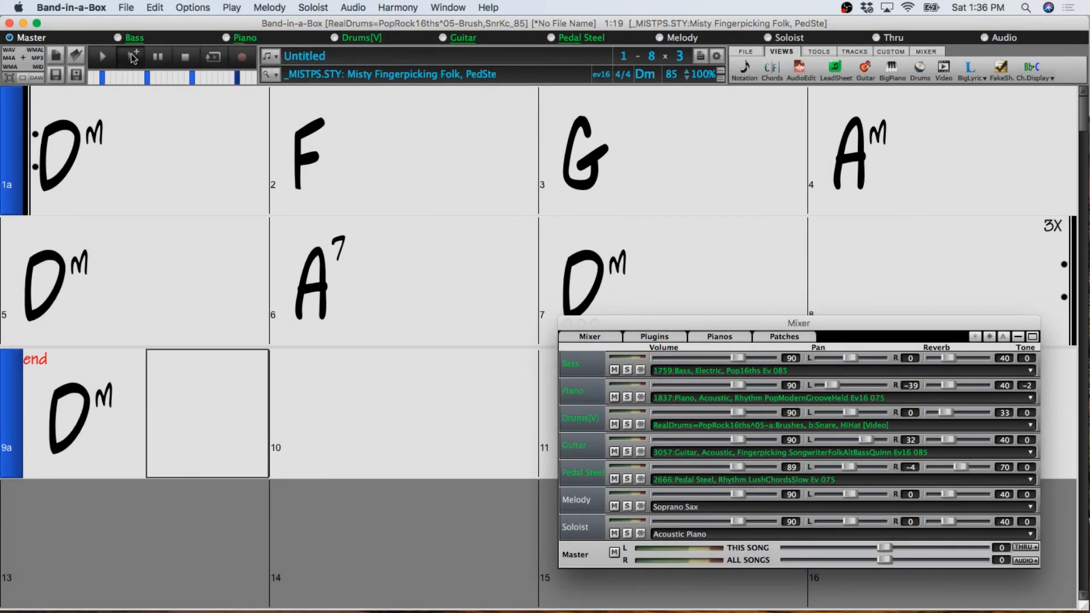
left_click(131, 53)
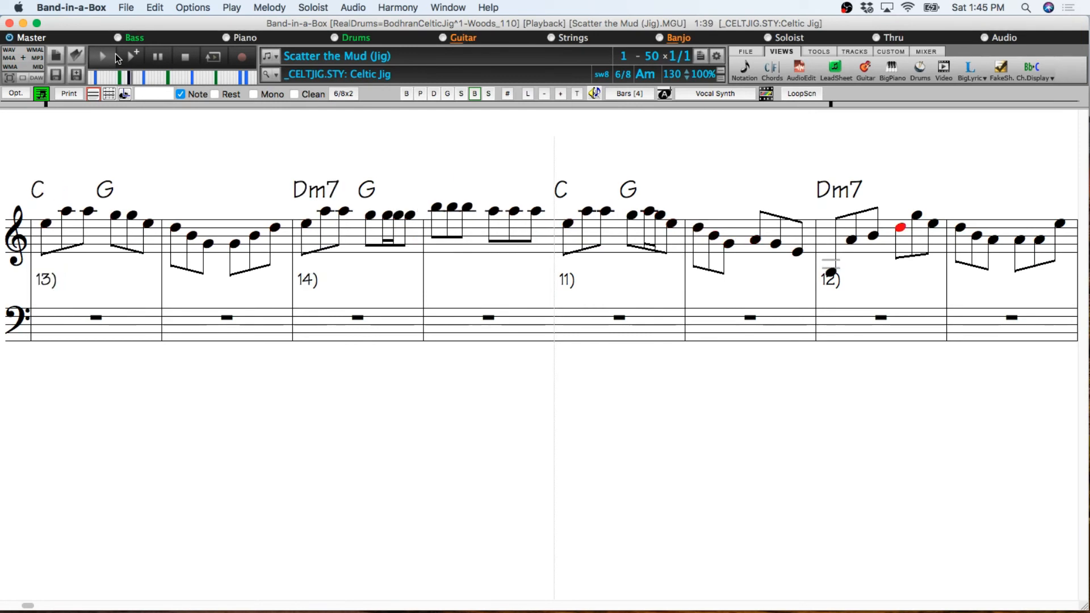
- Open the time signature options for the "Scatter the Mud" notation, and switch the "Butterfly" slip jig to editable notation with beat grid lines
left_click(346, 93)
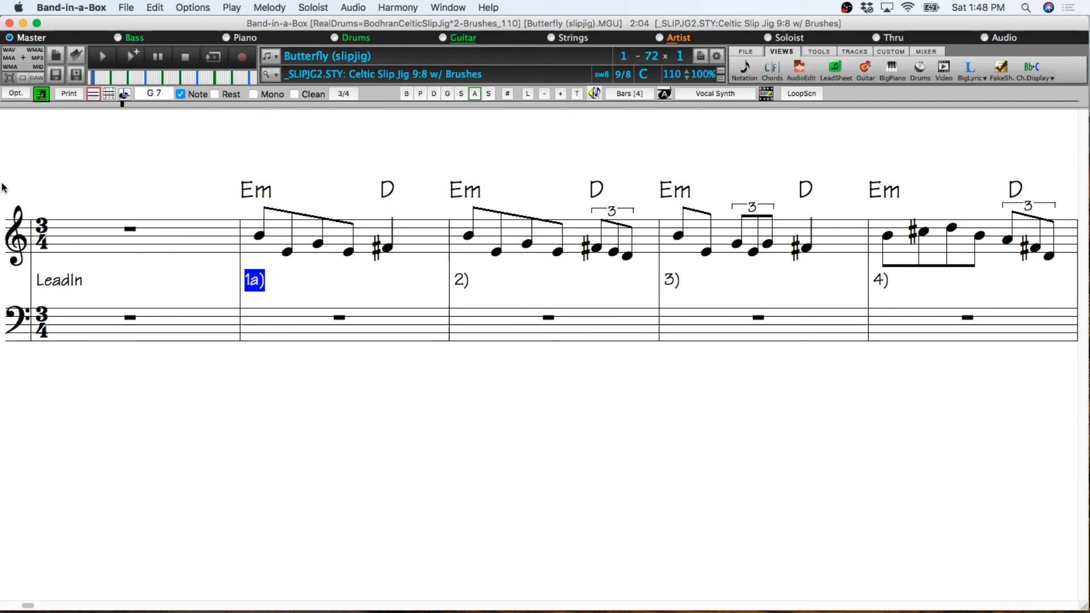
left_click(110, 95)
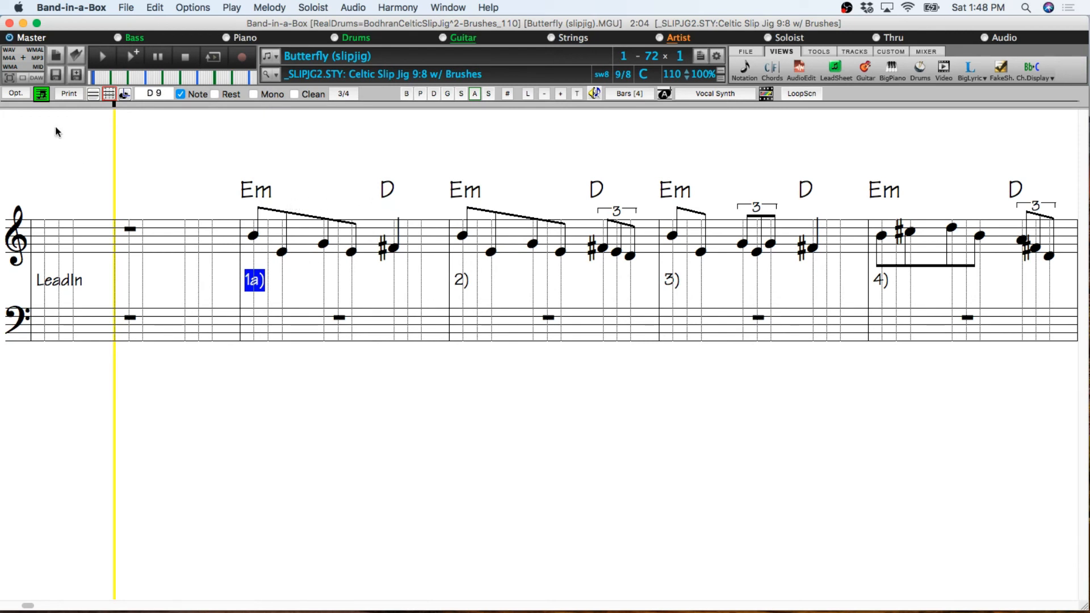
- Switch the "Butterfly" score to standard notation, set its notation time signature to 9/8, and play it
left_click(93, 94)
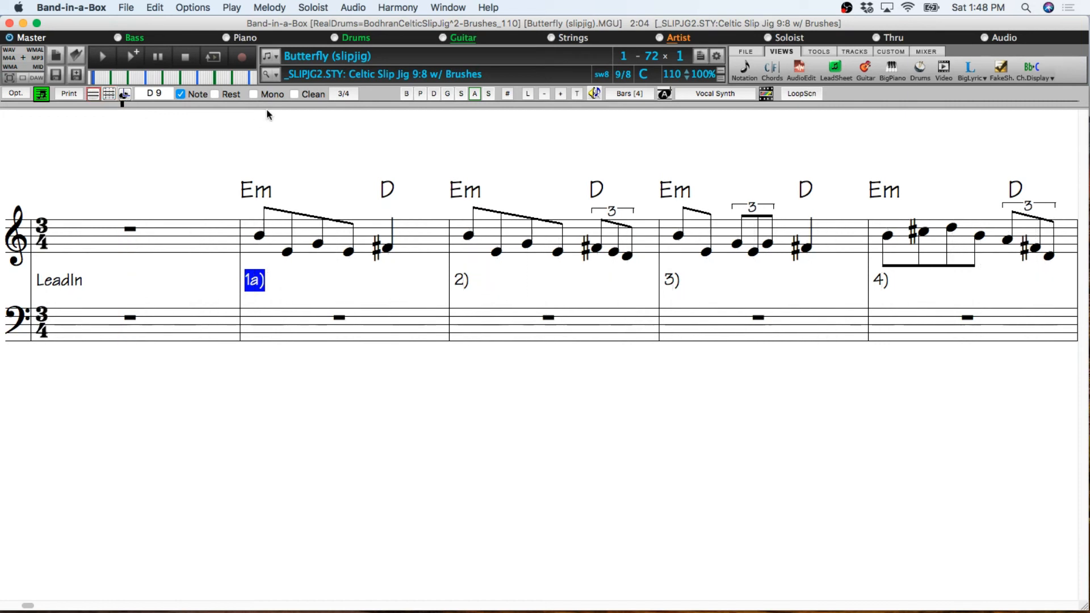
left_click(345, 94)
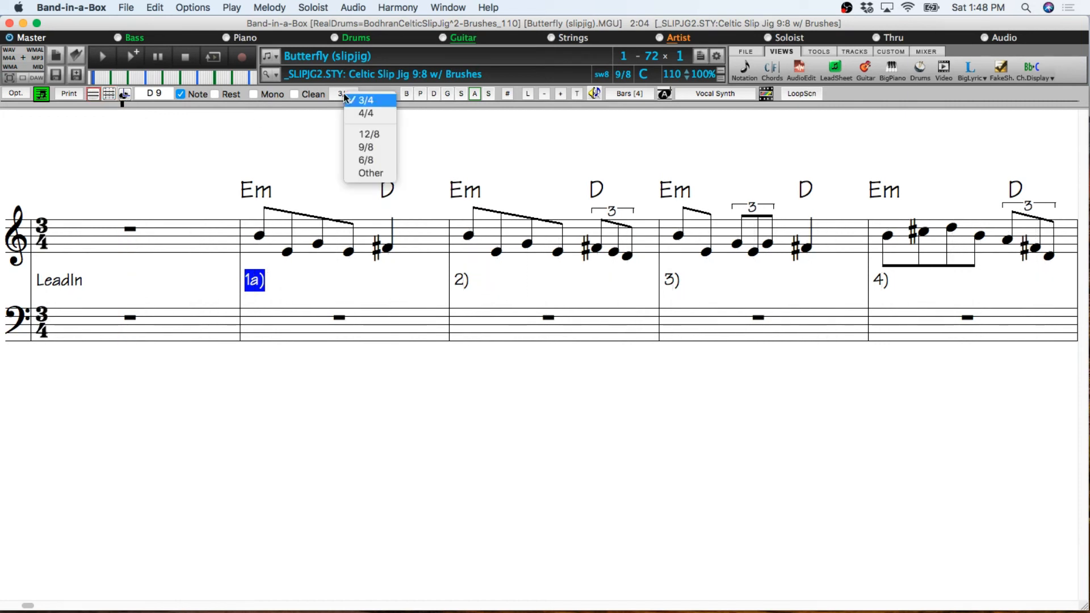
left_click(366, 147)
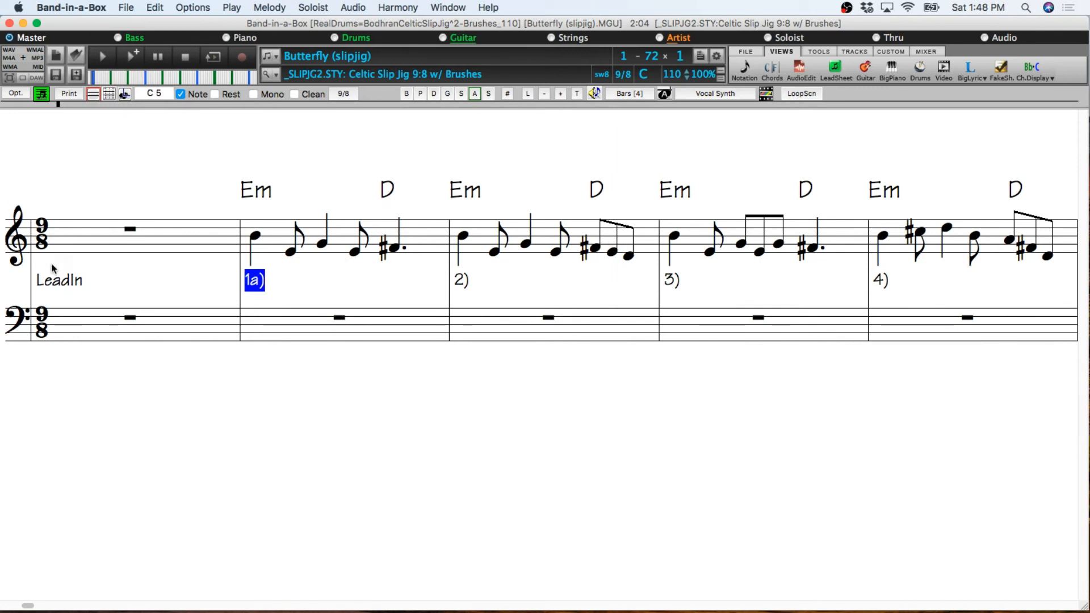
left_click(134, 55)
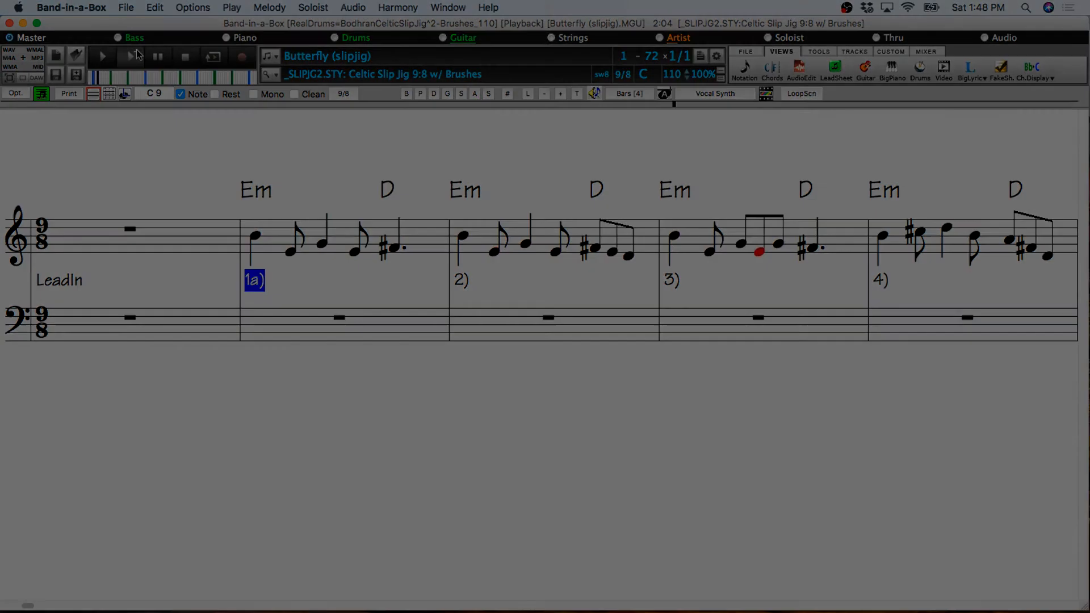
- Add a bar-based section letter on the chord sheet and the bar-based section mark 4 at bar 14 of the notation
right_click(385, 145)
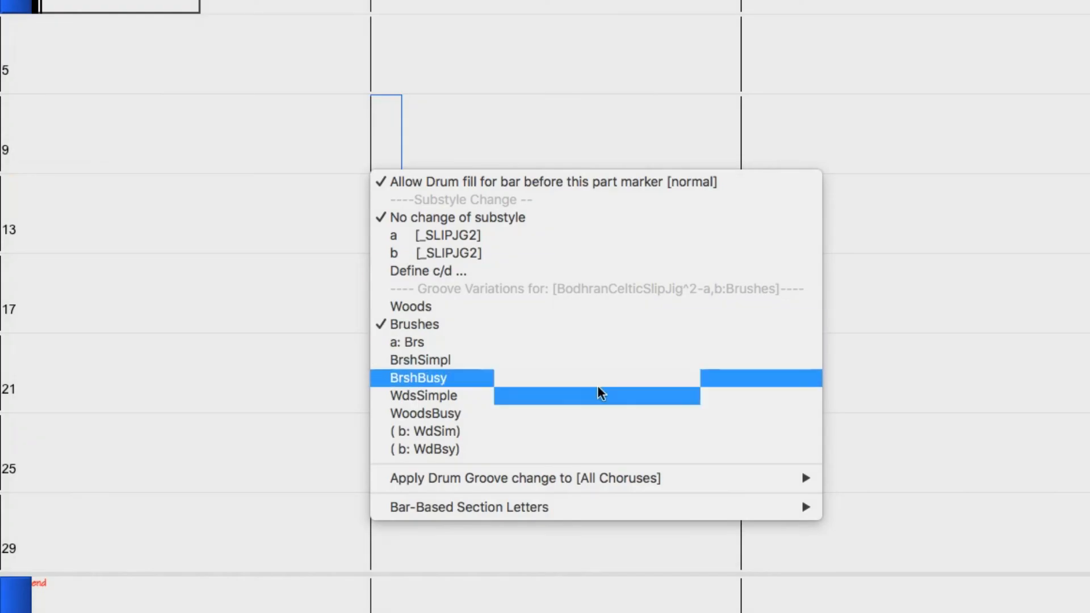
mouse_move(788, 506)
left_click(851, 514)
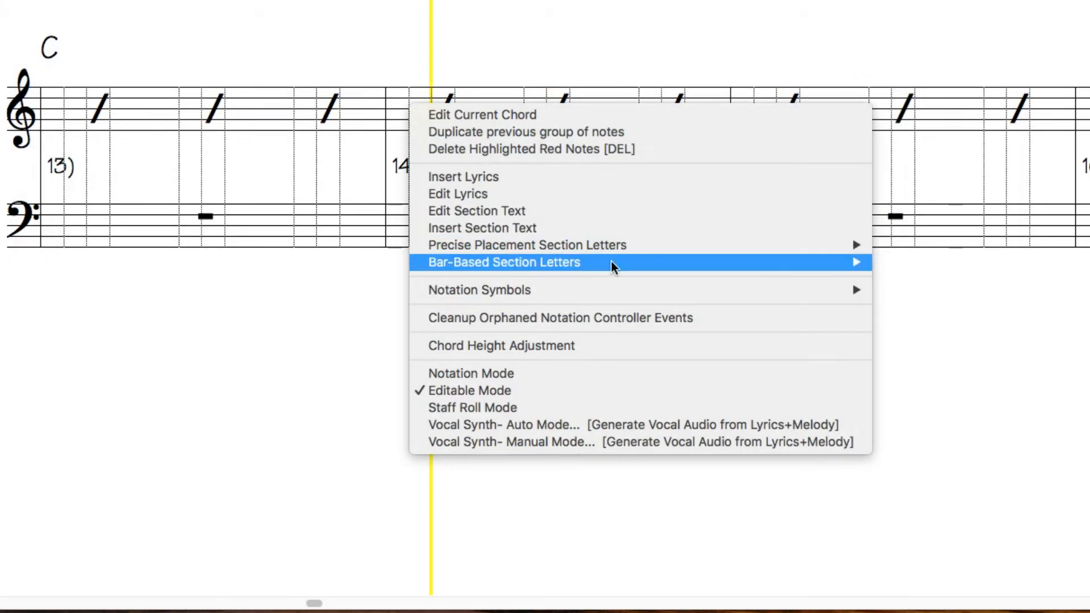
mouse_move(613, 267)
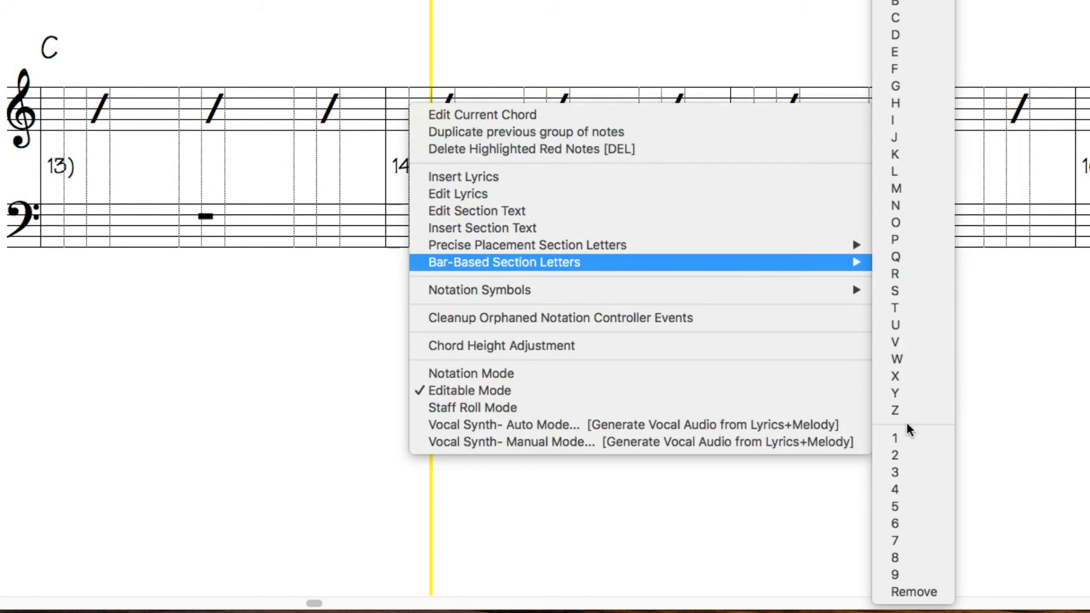
left_click(897, 489)
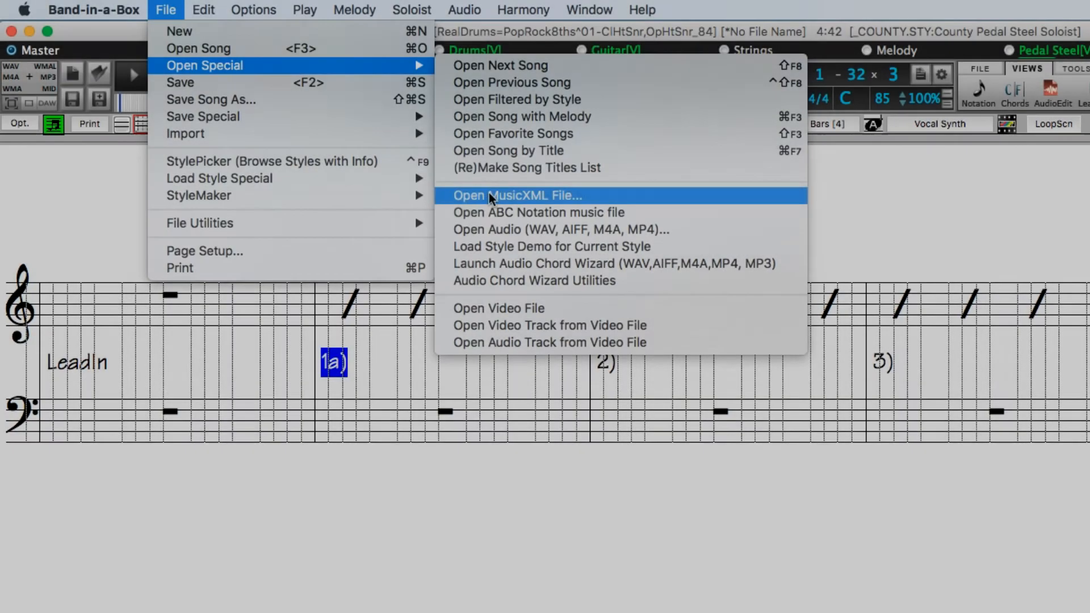
- Open the MusicXML file triplets.XML from the Desktop
left_click(489, 193)
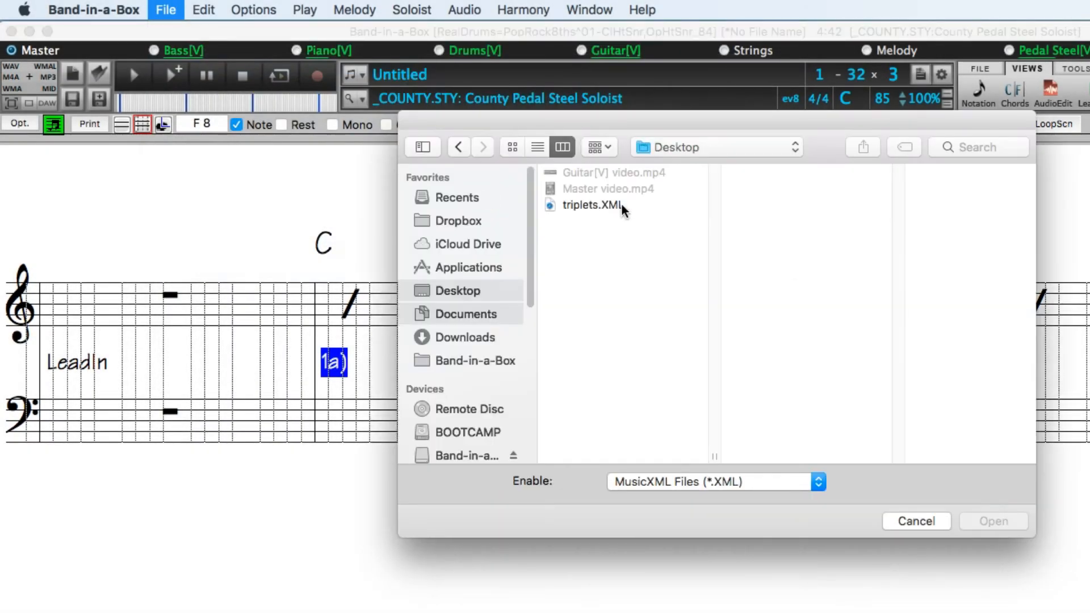
left_click(623, 210)
left_click(993, 521)
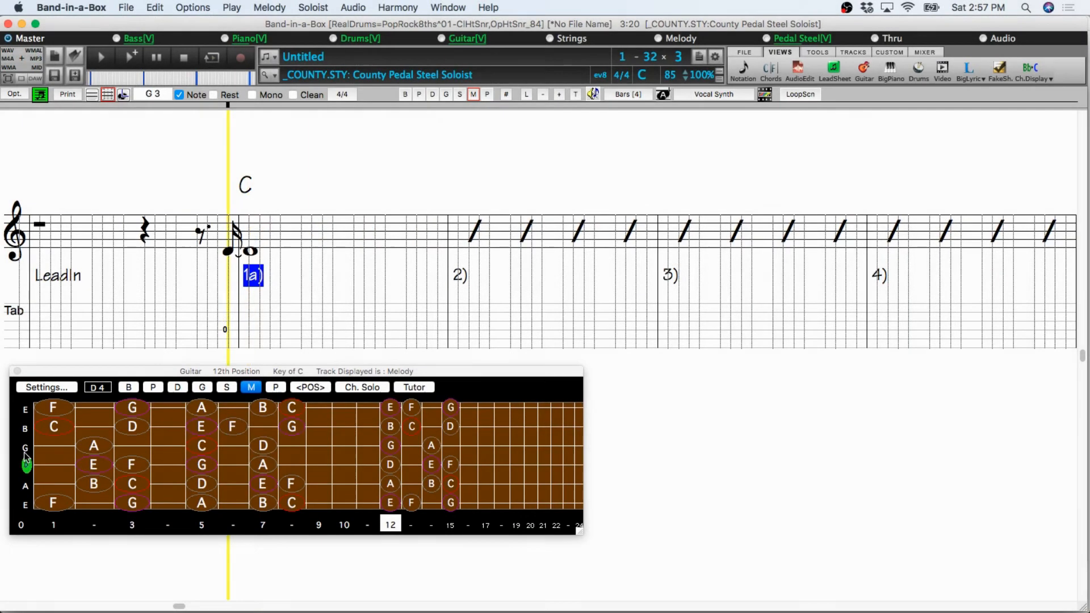
- Enter melody notes just before bar 1 from the guitar fretboard: open G string, open B string, and third-fret G on the high E string
left_click(25, 447)
left_click(25, 429)
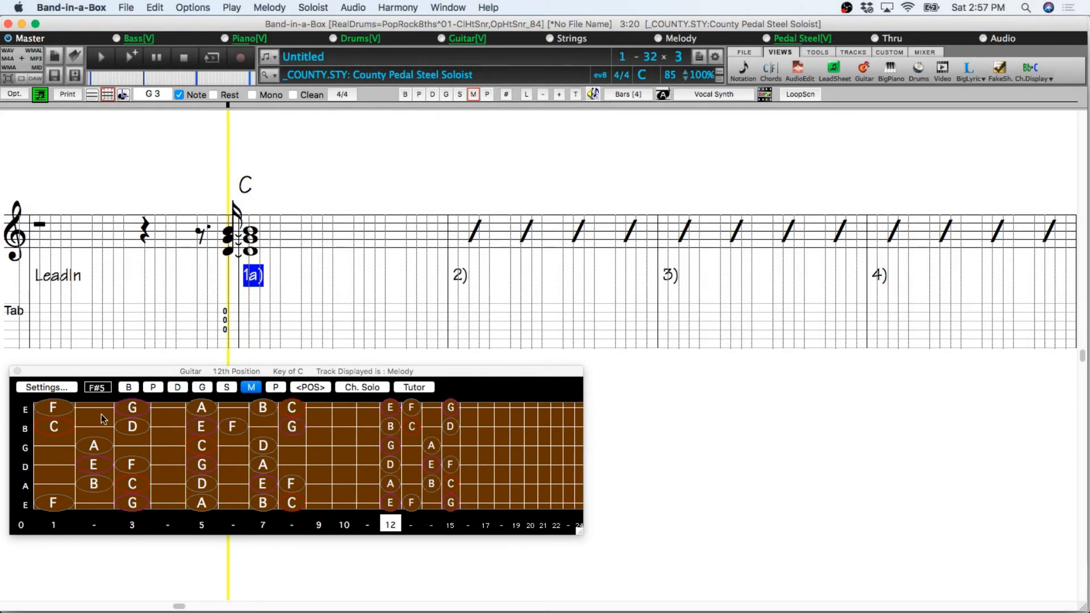
left_click(134, 409)
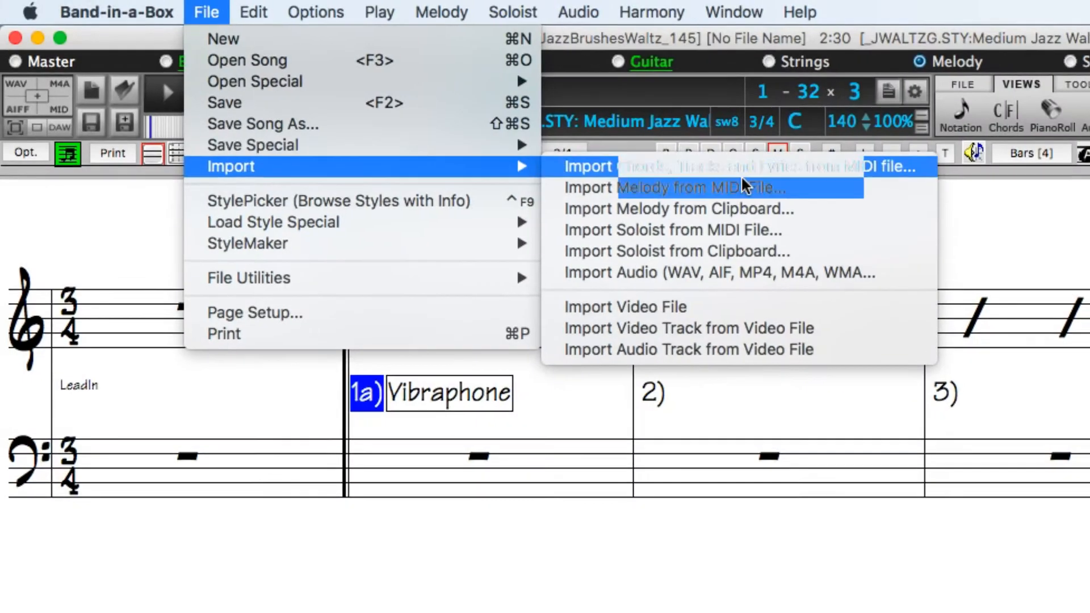
- Import the melody from the MIDI file Amazing Grace.mid with all 16 channels included
left_click(820, 185)
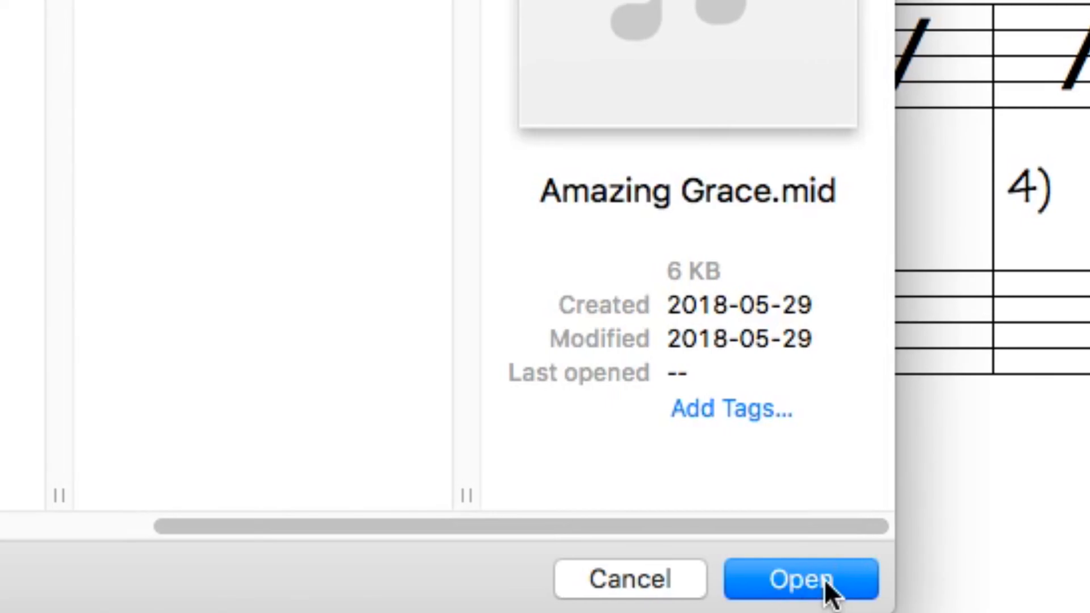
left_click(845, 579)
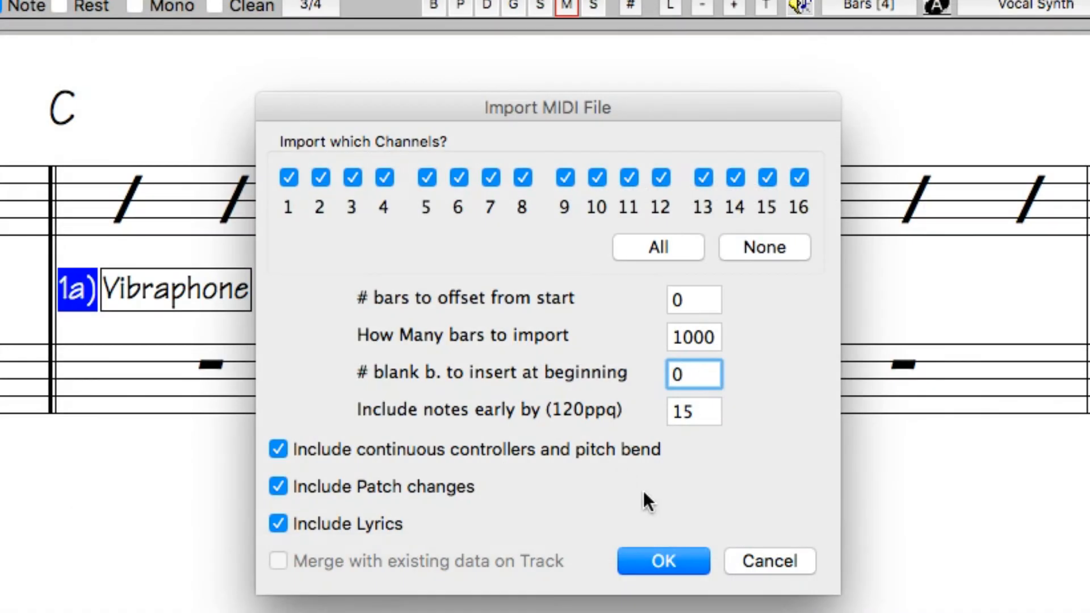
left_click(680, 560)
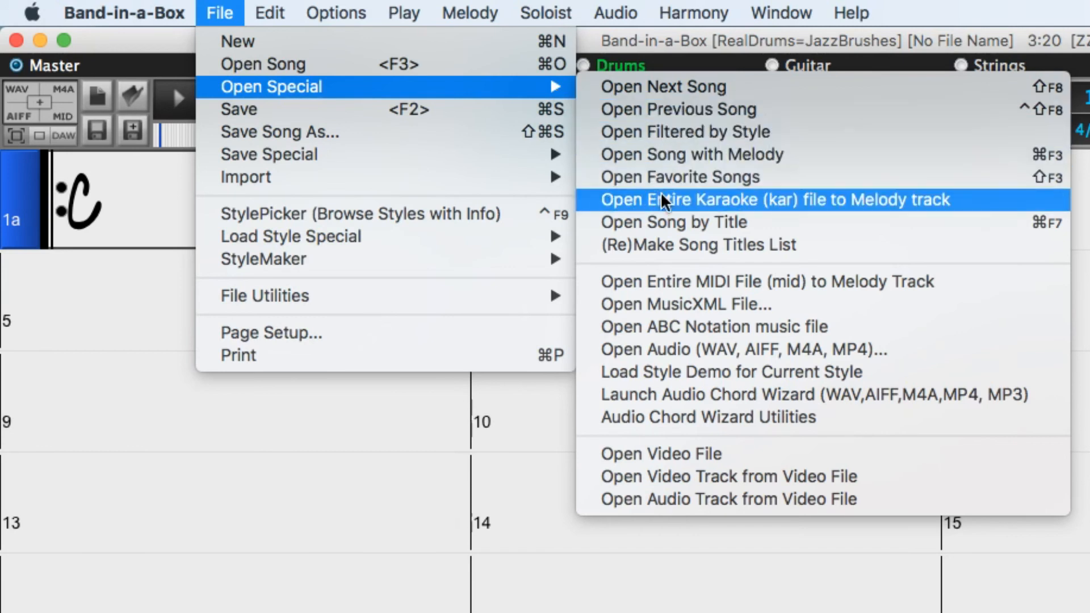
- Open the entire MIDI file violet.mid from the Tutorials folder to the Melody track, and play it
left_click(741, 282)
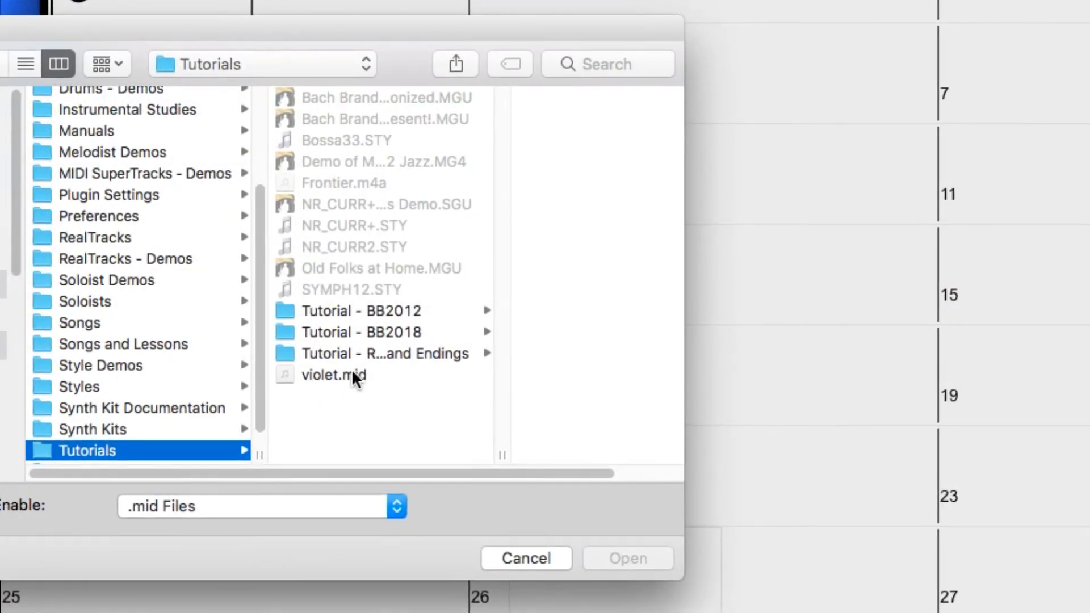
left_click(369, 376)
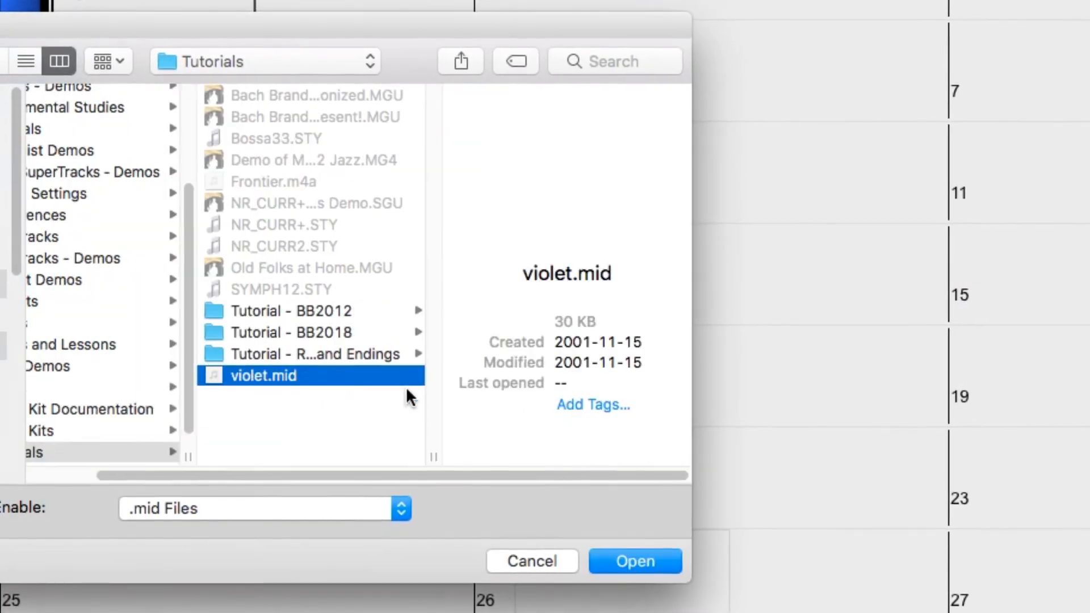
left_click(639, 562)
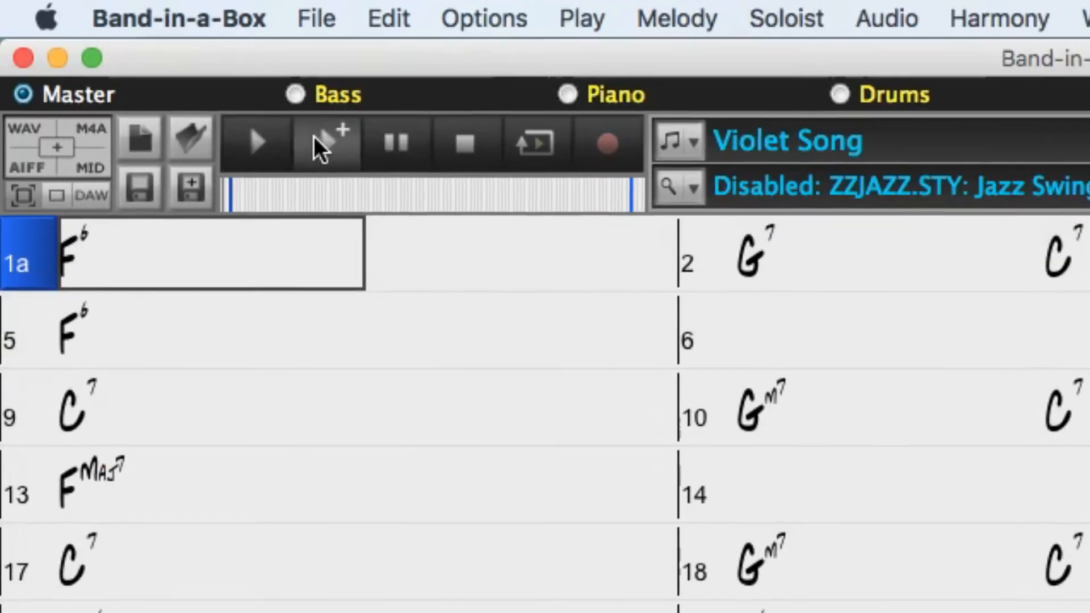
left_click(350, 154)
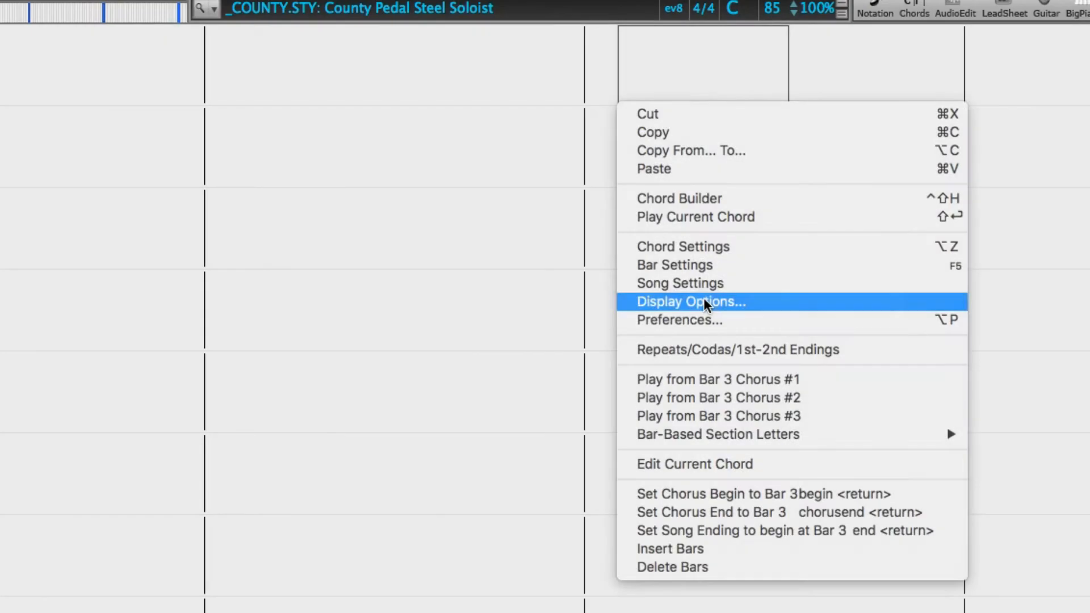
- Choose the PG_color_right_toolbar_fullscreen skin in the Display Options
left_click(703, 301)
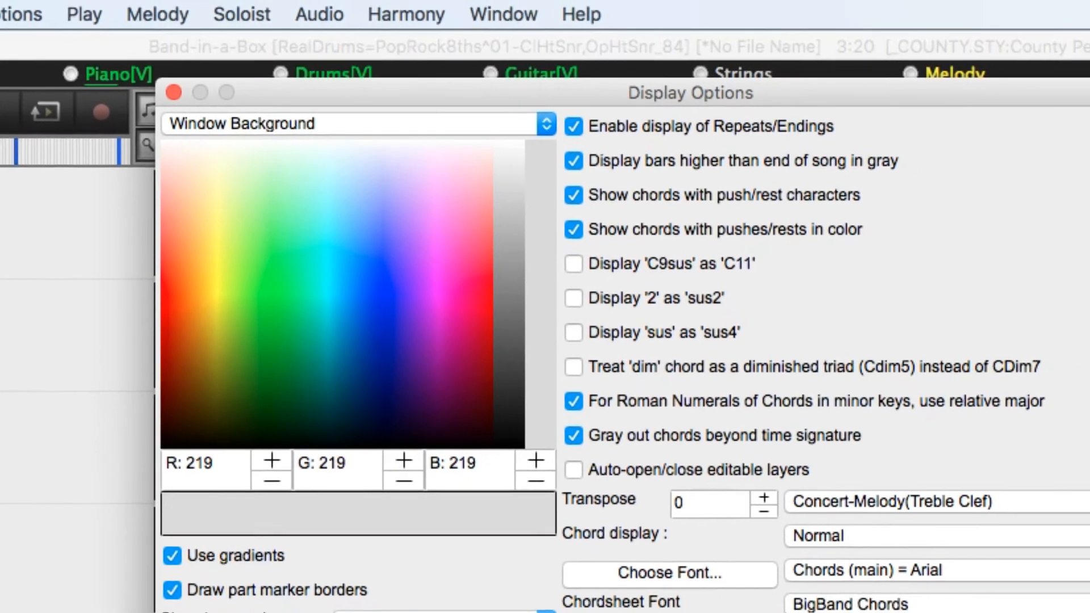
left_click(344, 307)
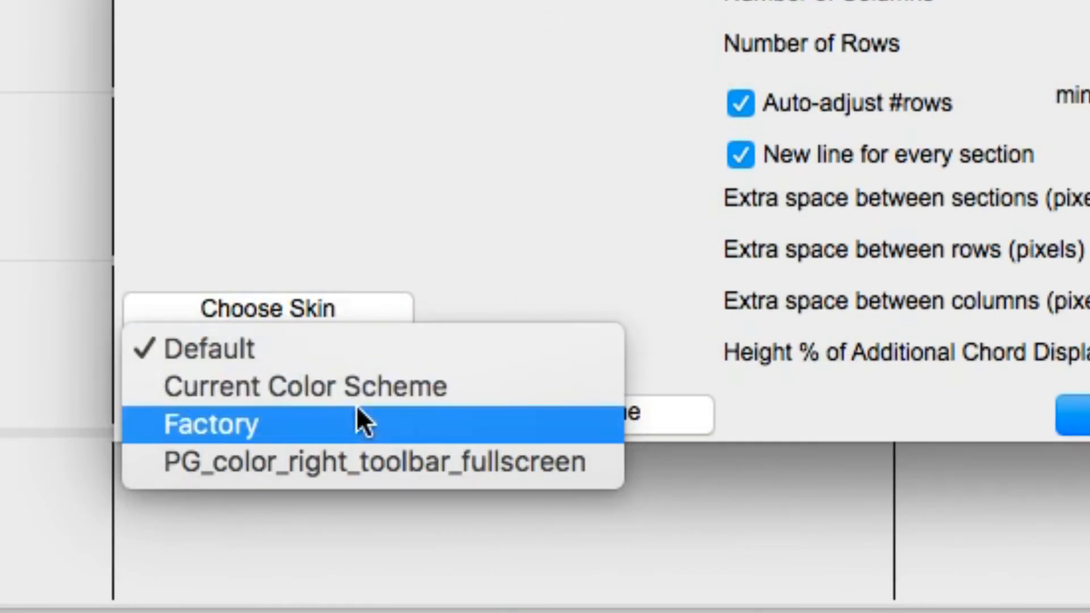
left_click(407, 461)
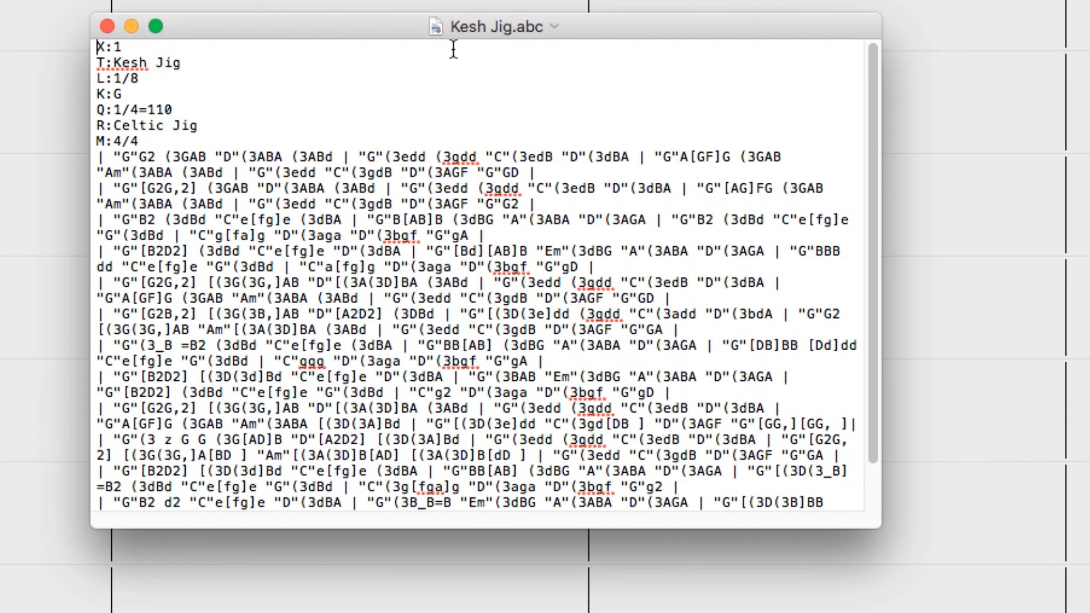
- Examine the Kesh Jig.abc text: the title and key headers, the first bar, and its chord symbols and notes
left_click_drag(183, 63, 97, 98)
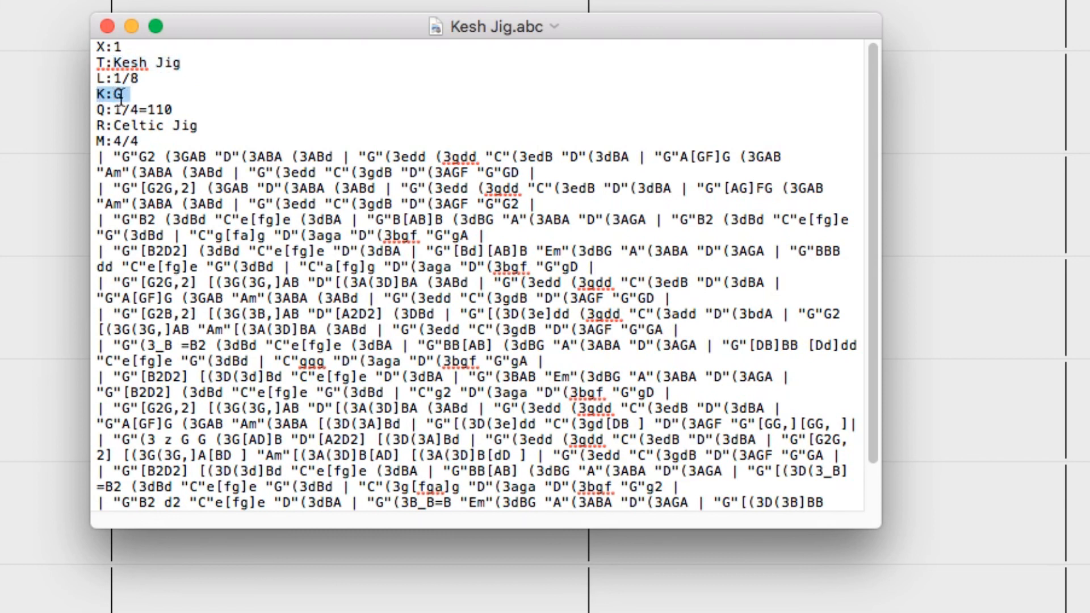
left_click_drag(113, 157, 350, 160)
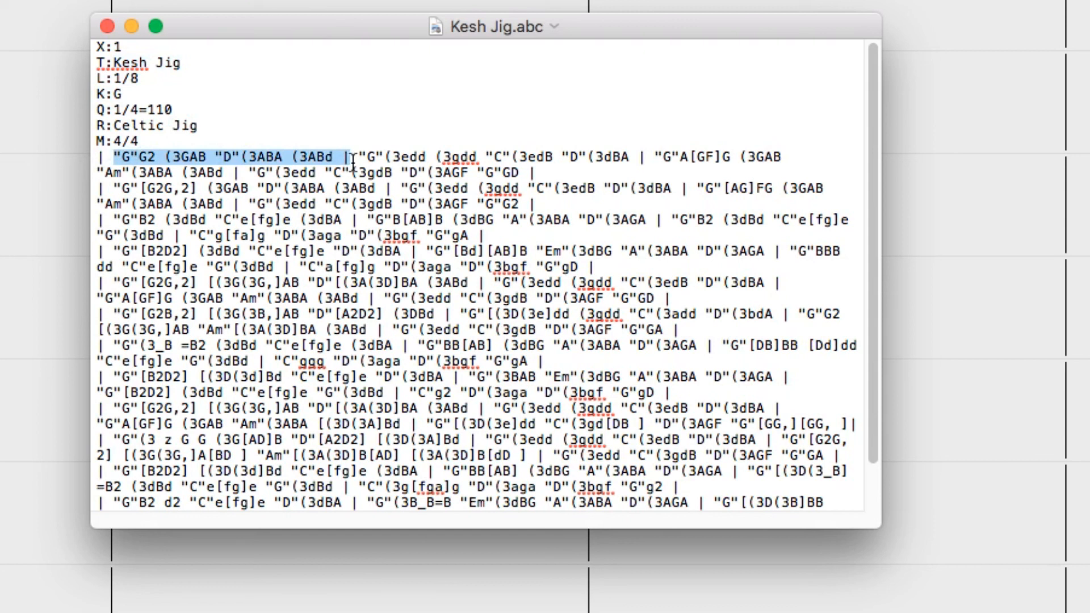
left_click_drag(134, 154, 116, 155)
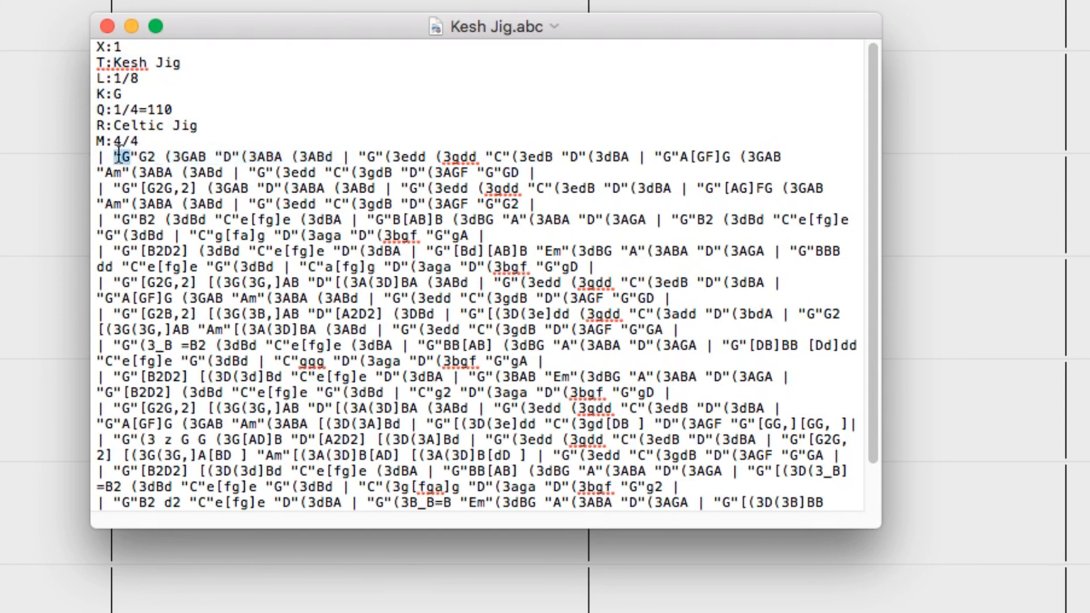
left_click_drag(139, 154, 210, 155)
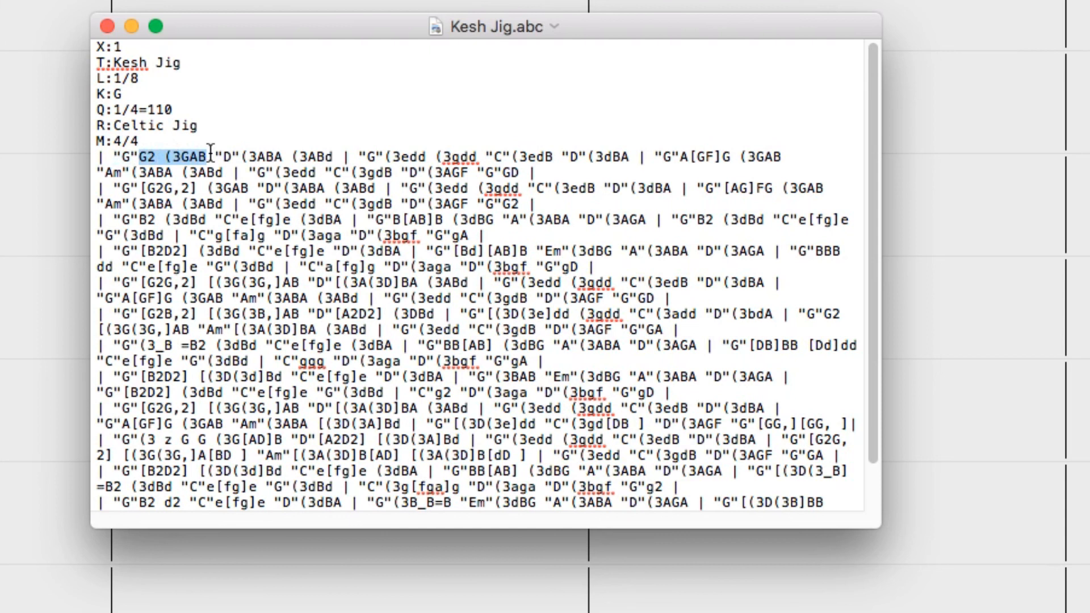
left_click_drag(216, 156, 241, 157)
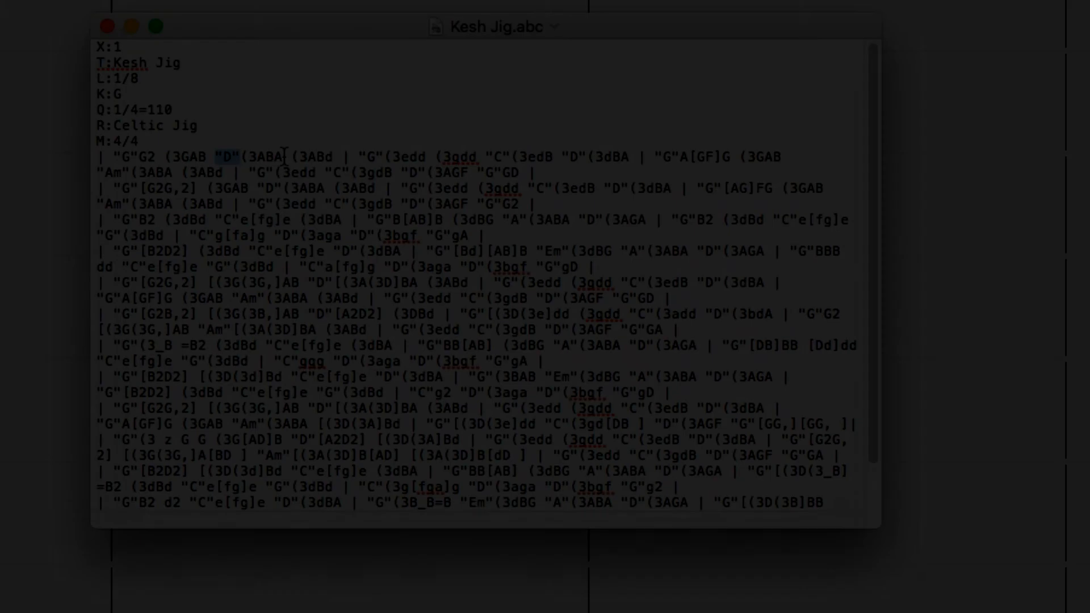
- Open the Kesh Jig ABC notation file and save the song as an ABC Notation file
left_click(639, 269)
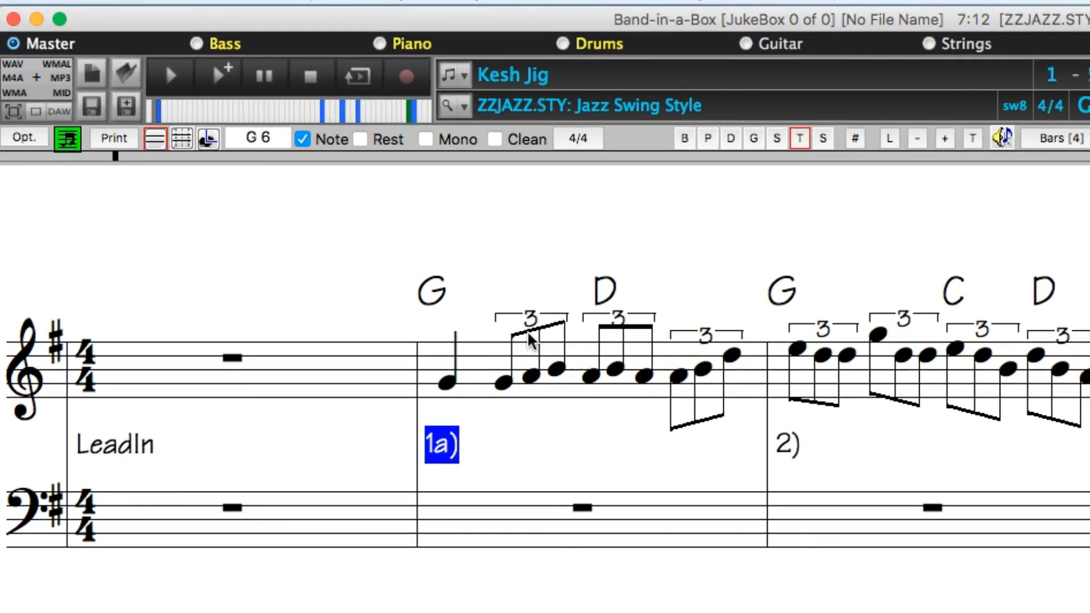
left_click(230, 2)
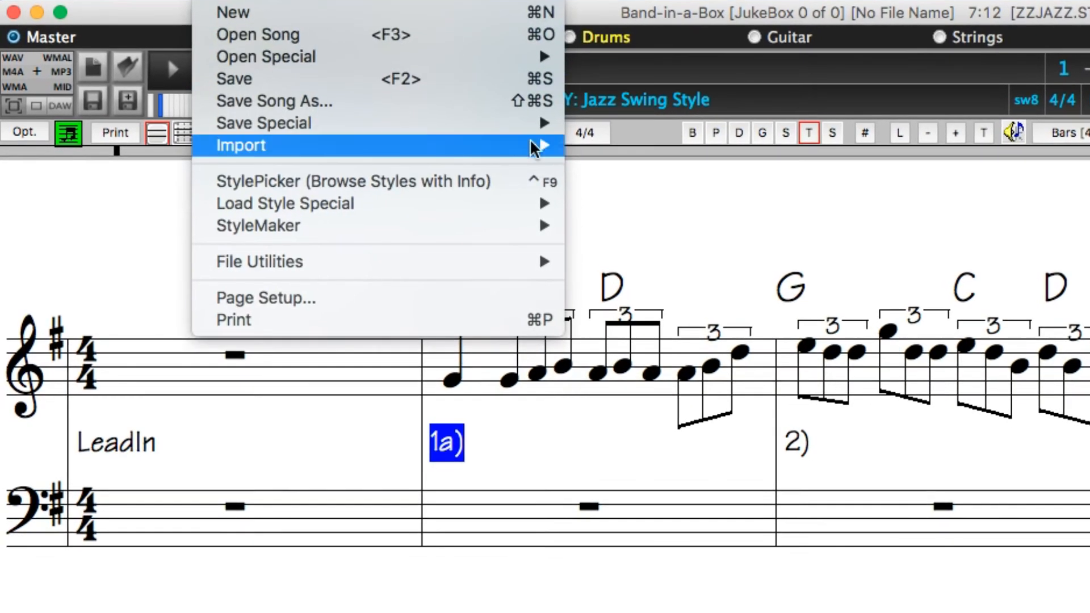
mouse_move(522, 137)
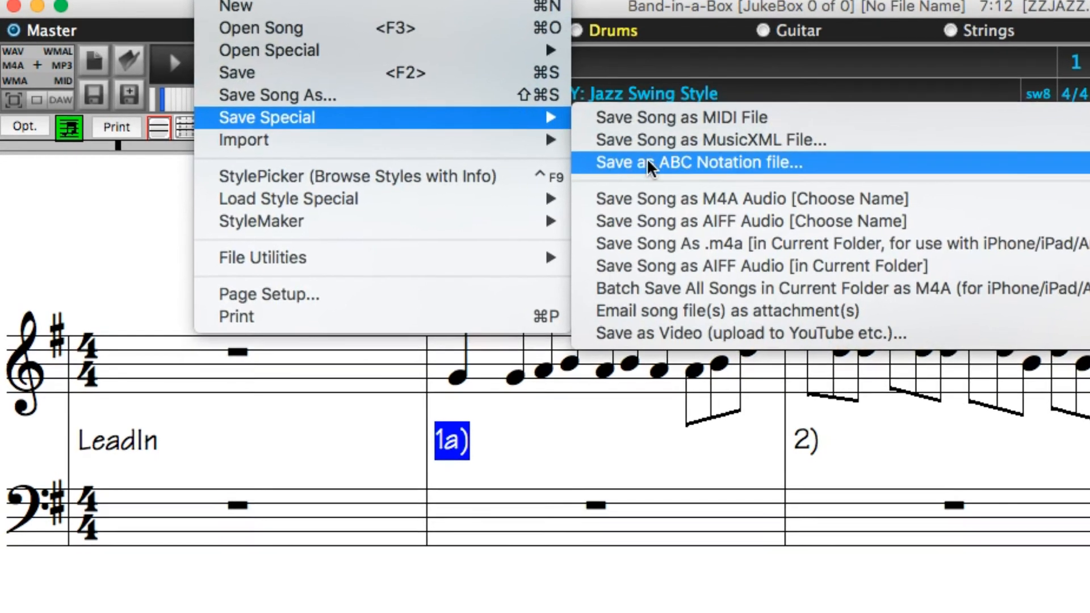
left_click(647, 165)
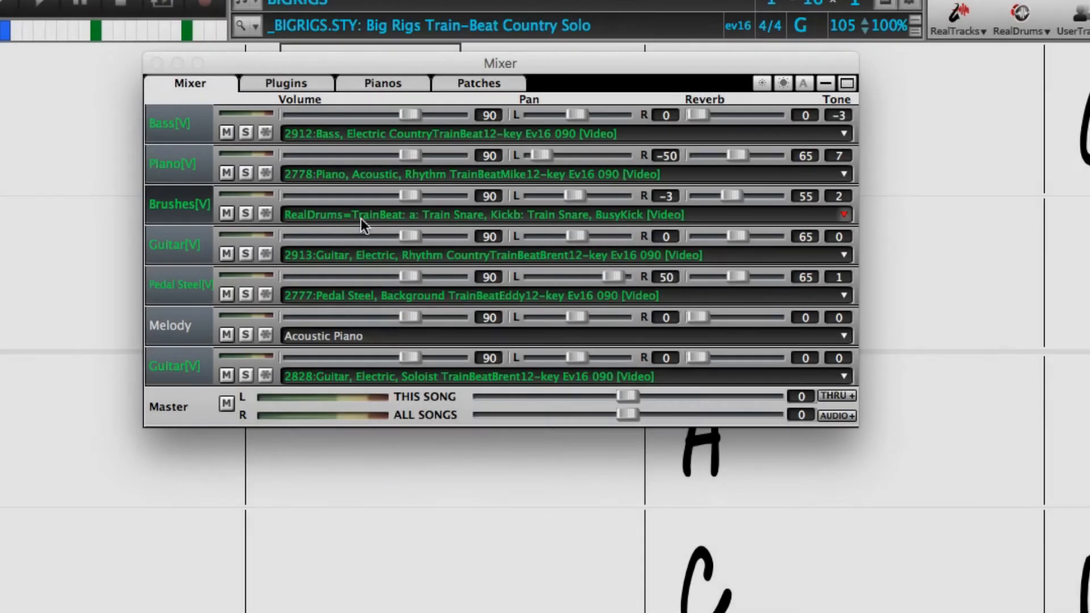
- Open the RealDrums chooser for the Brushes track, filter by the _BIGRIGS.STY style and the text "tambo", and select TambourineTrainEv16
left_click(360, 218)
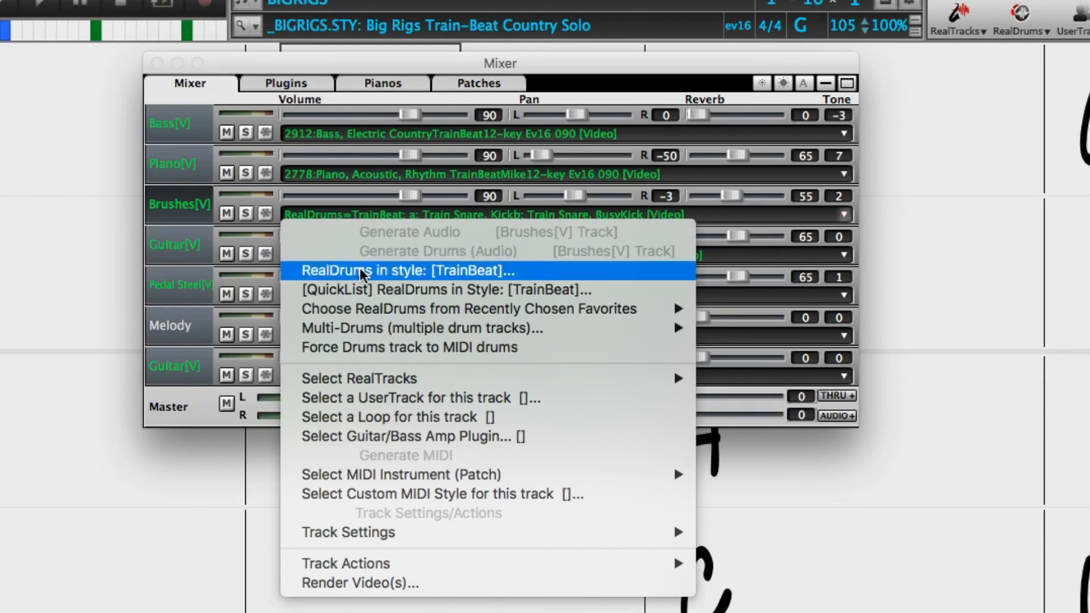
left_click(321, 288)
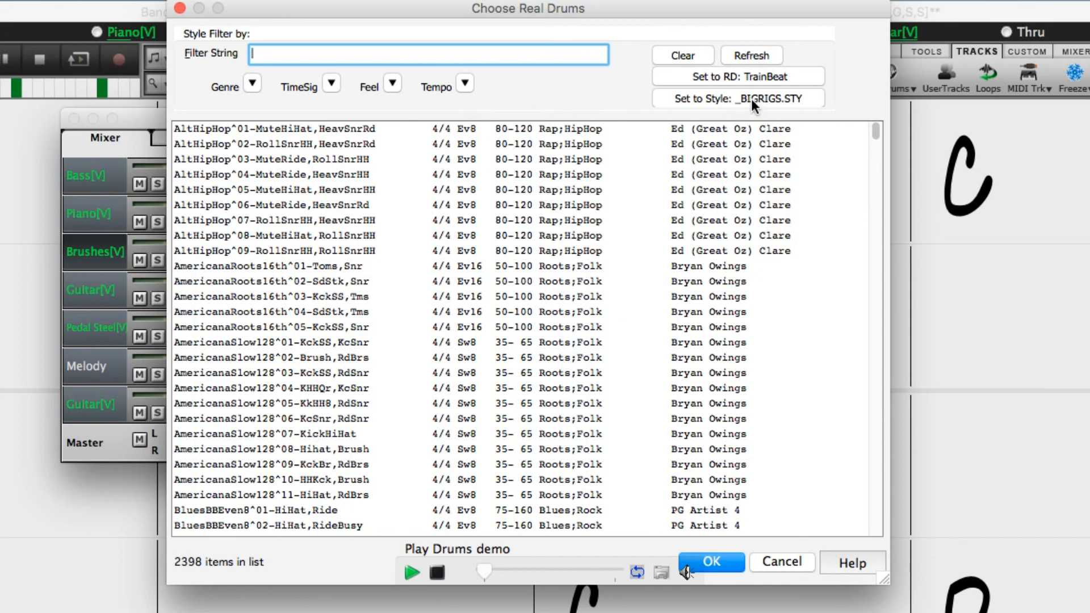
left_click(785, 102)
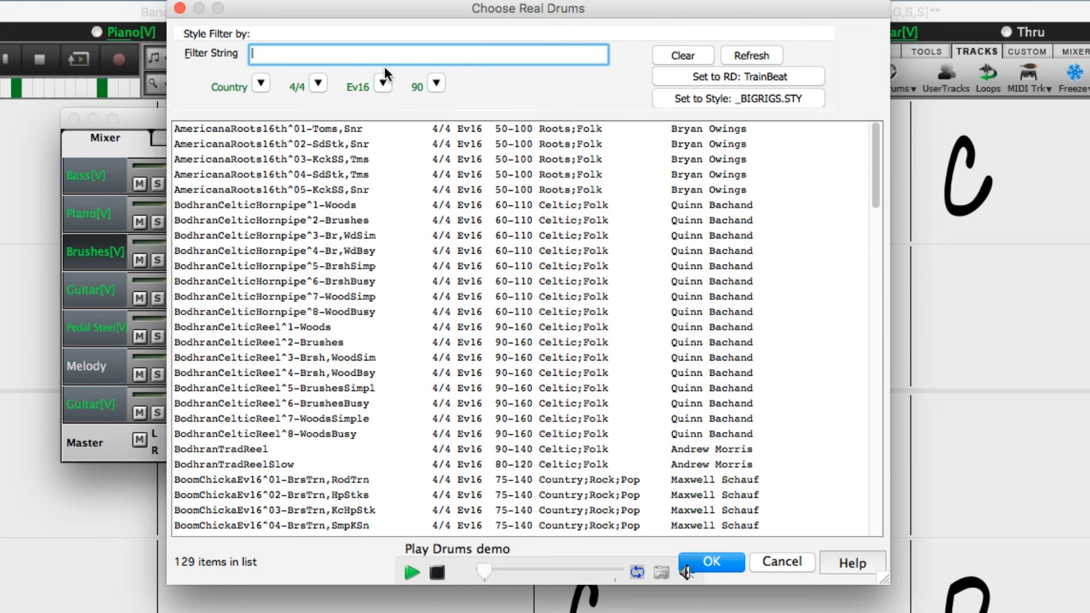
type("tambo")
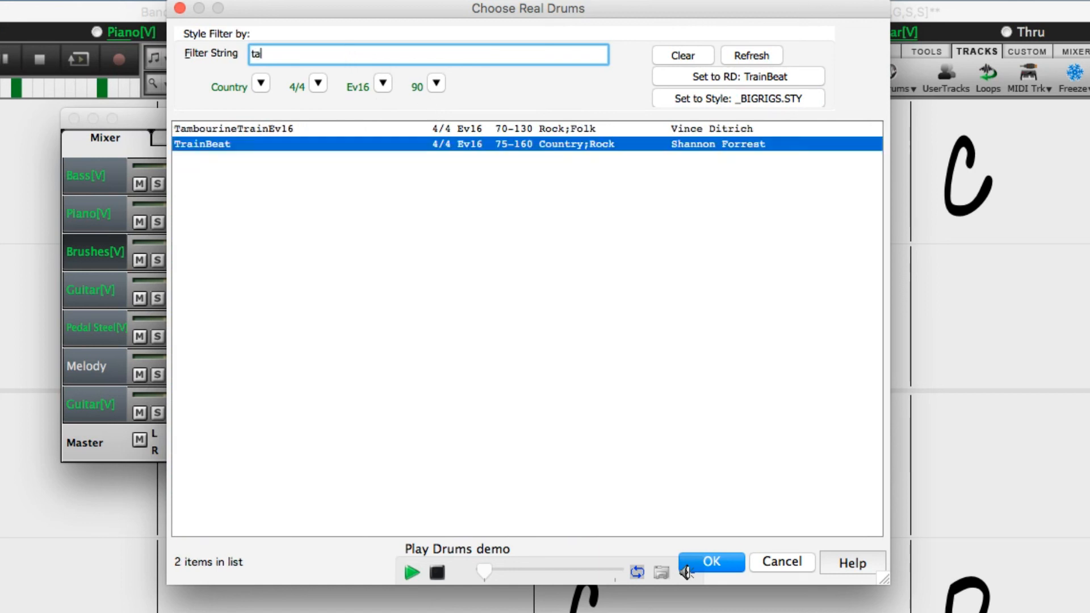
left_click(256, 129)
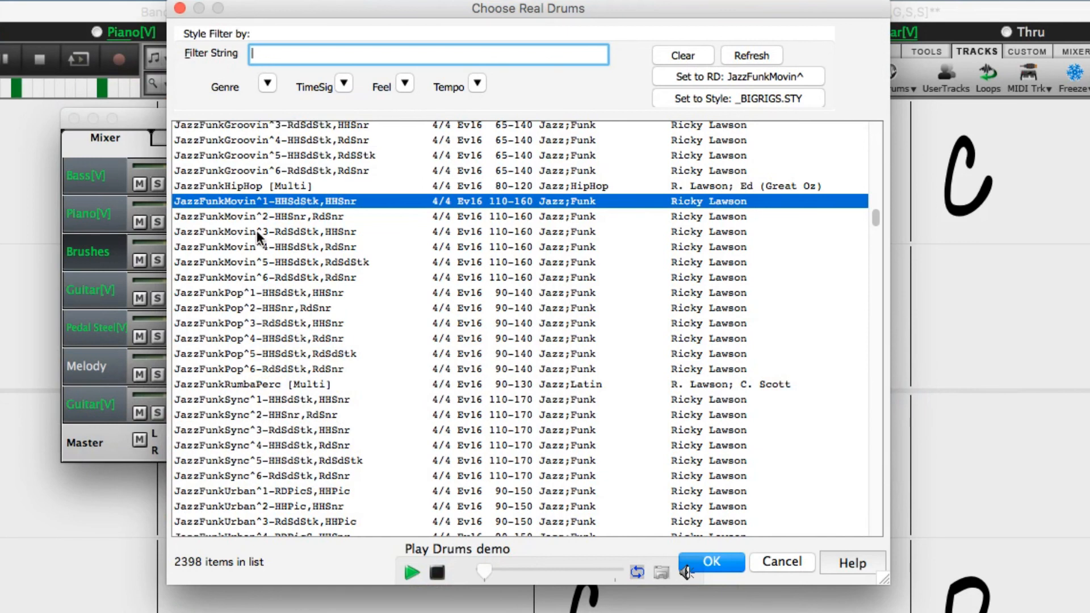
- Filter the RealDrums list to entries similar to JazzFunkMovin^ and look through the matching drums
left_click(747, 76)
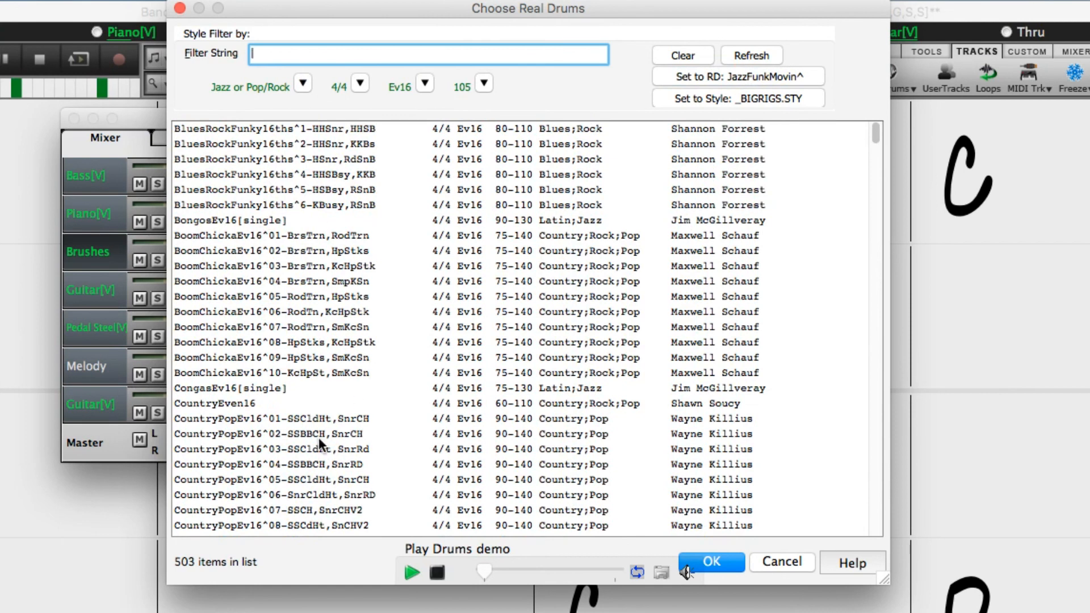
scroll(251, 400, "down", 10)
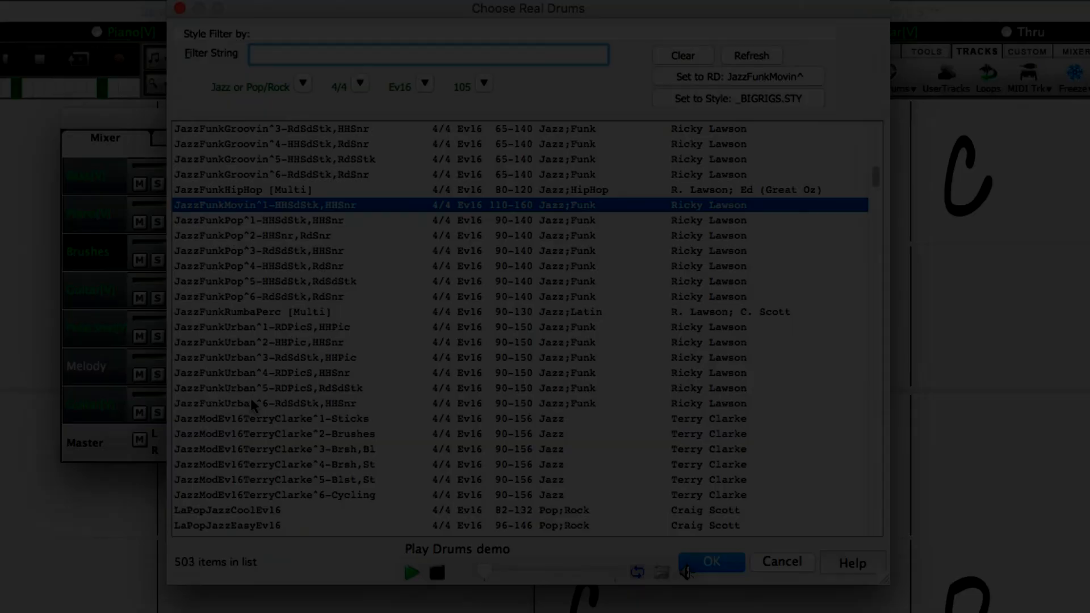